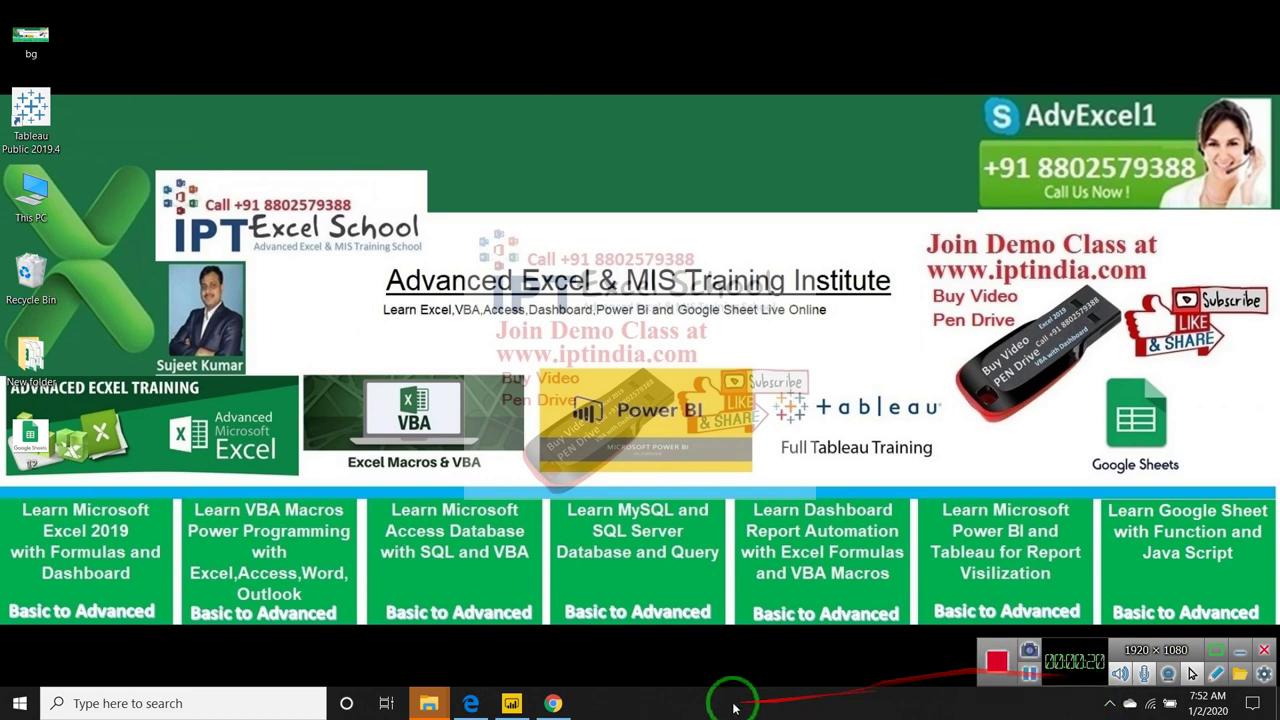
Restore the YouTube Studio comments window in Chrome after a brief search and desktop detour.
click(556, 703)
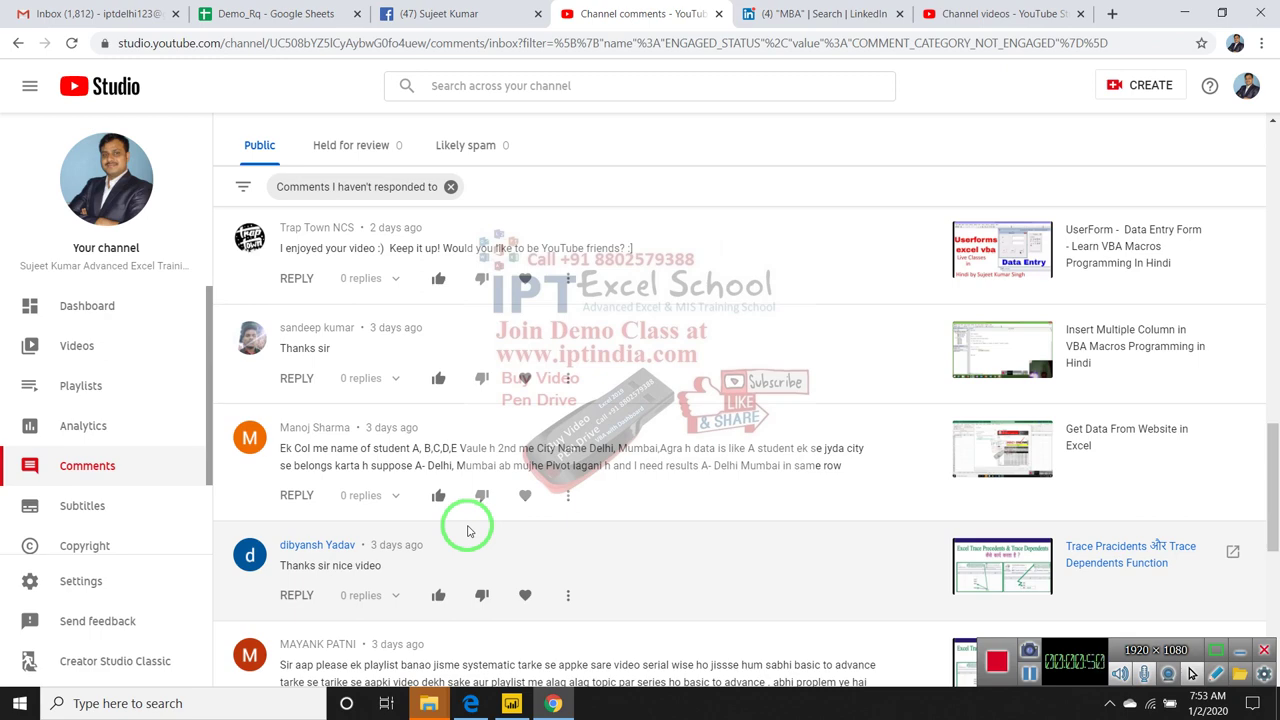
key(super)
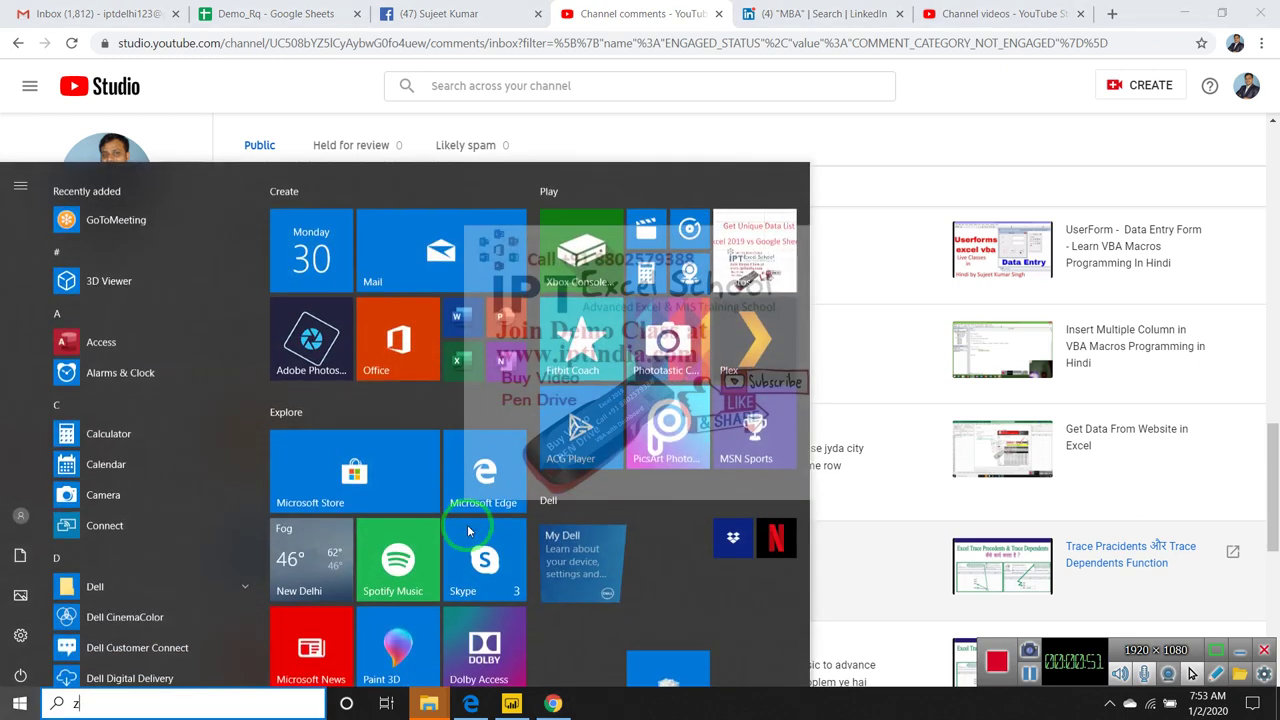
text(zoo)
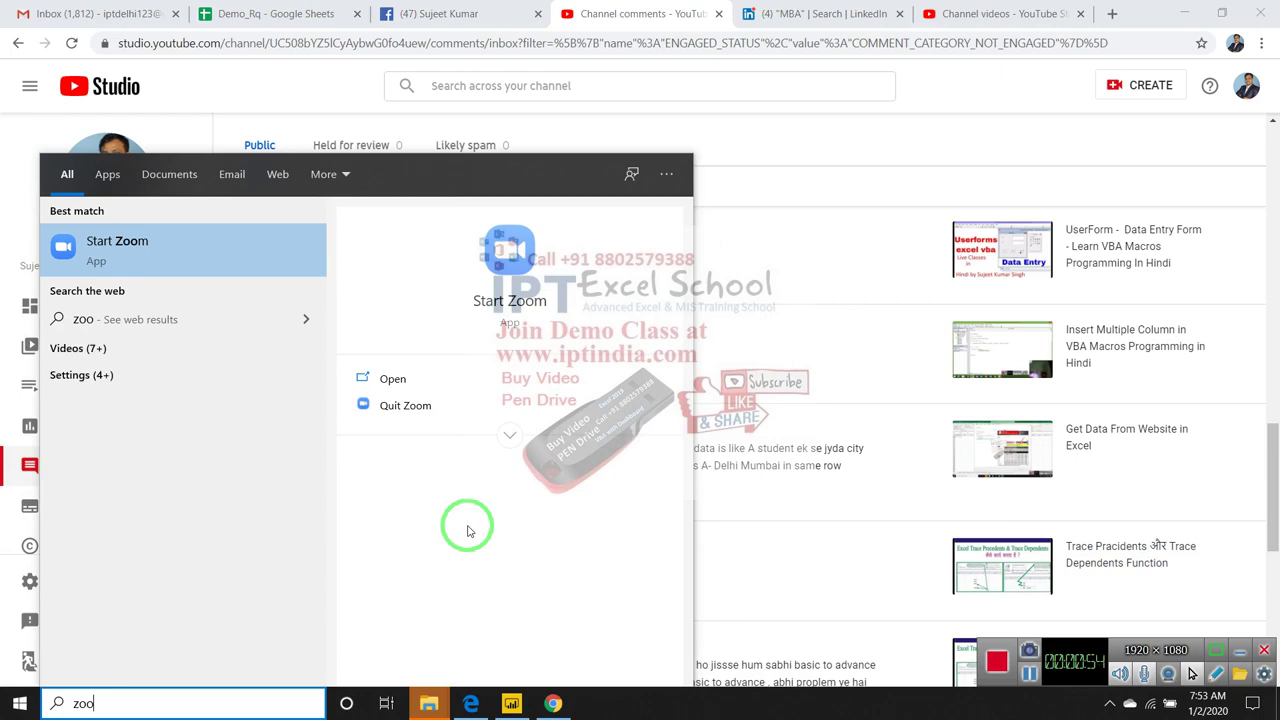
key(Return)
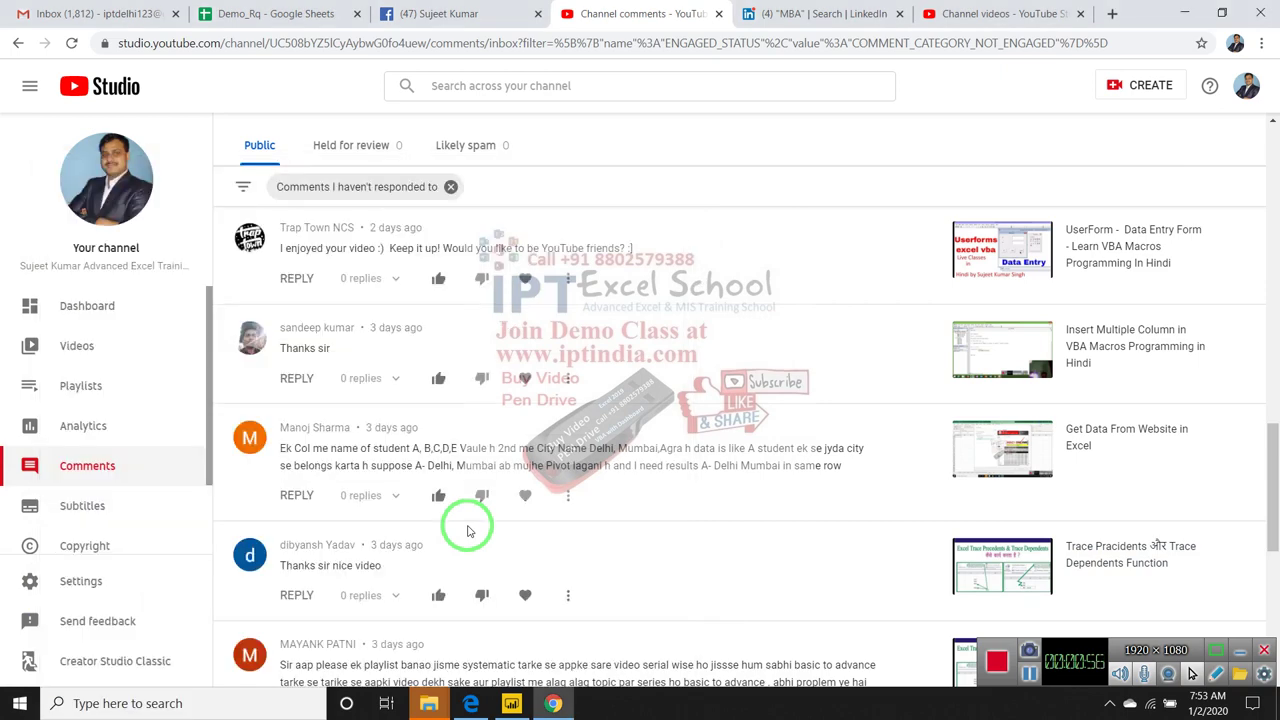
key(super+d)
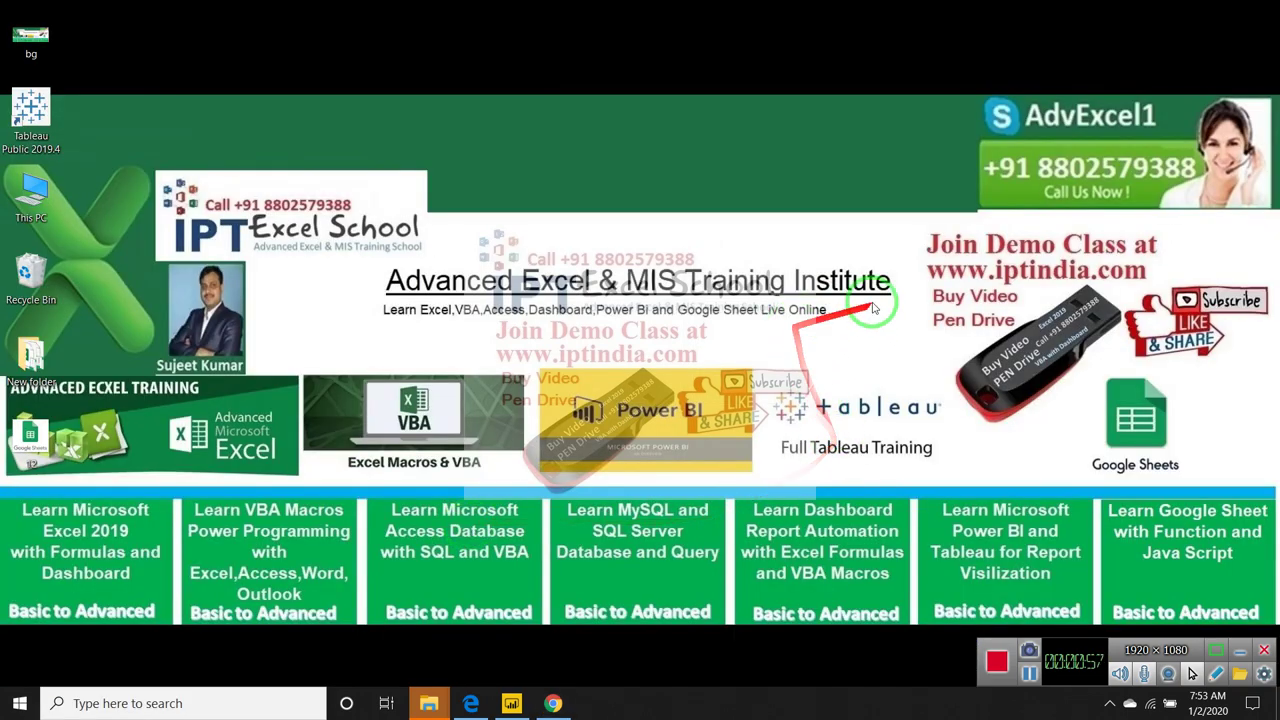
drag(920, 262, 1155, 287)
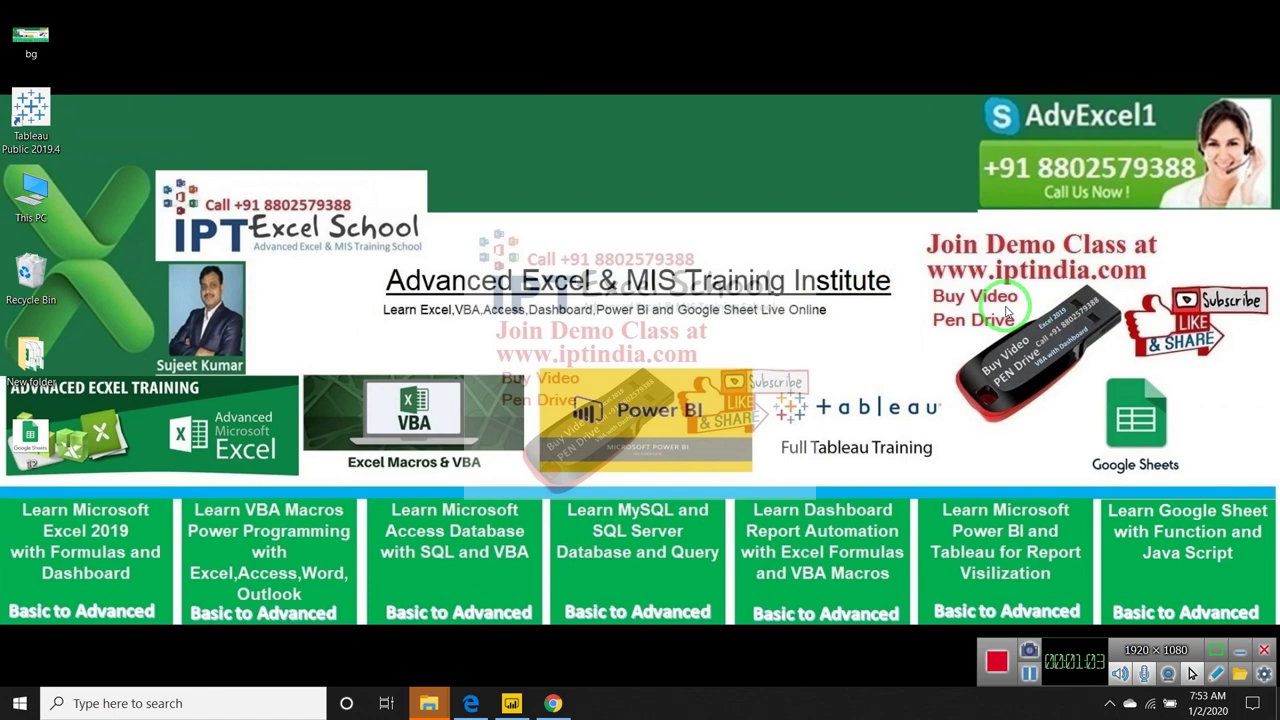
click(552, 703)
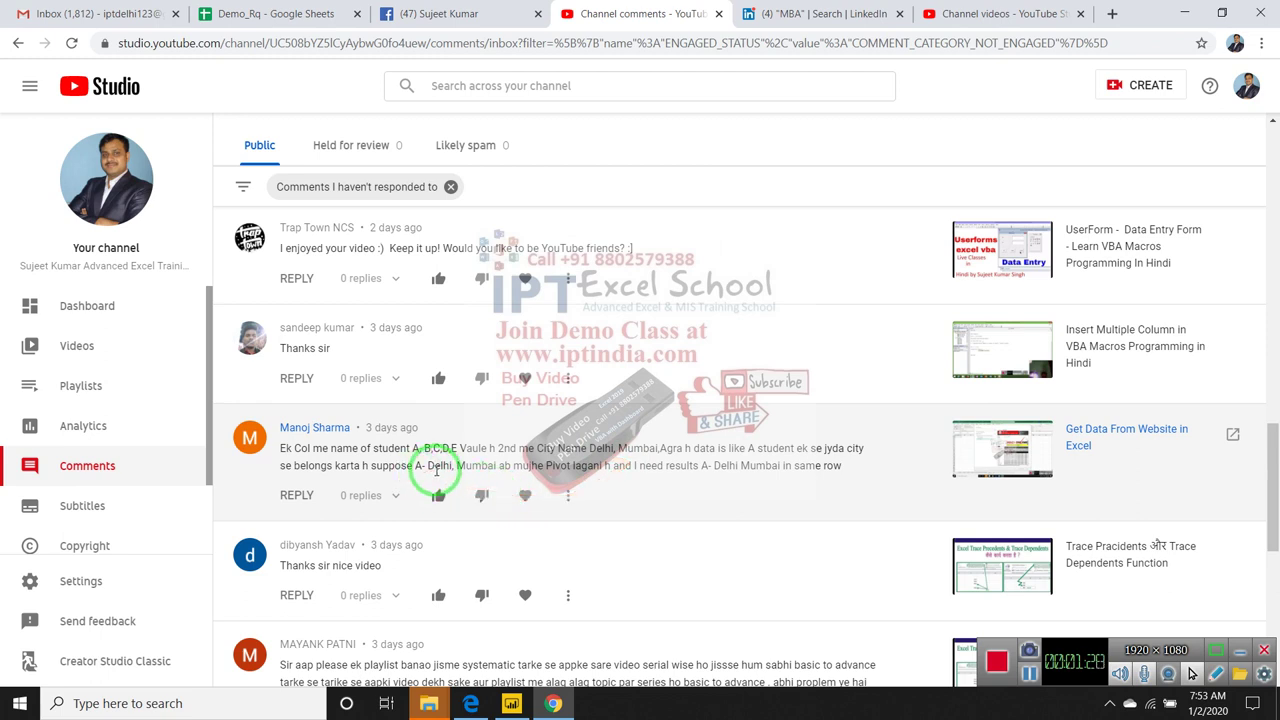
Highlight 'Delhi' in the viewer's comment, launch Excel from search, and minimize Chrome.
double_click(437, 466)
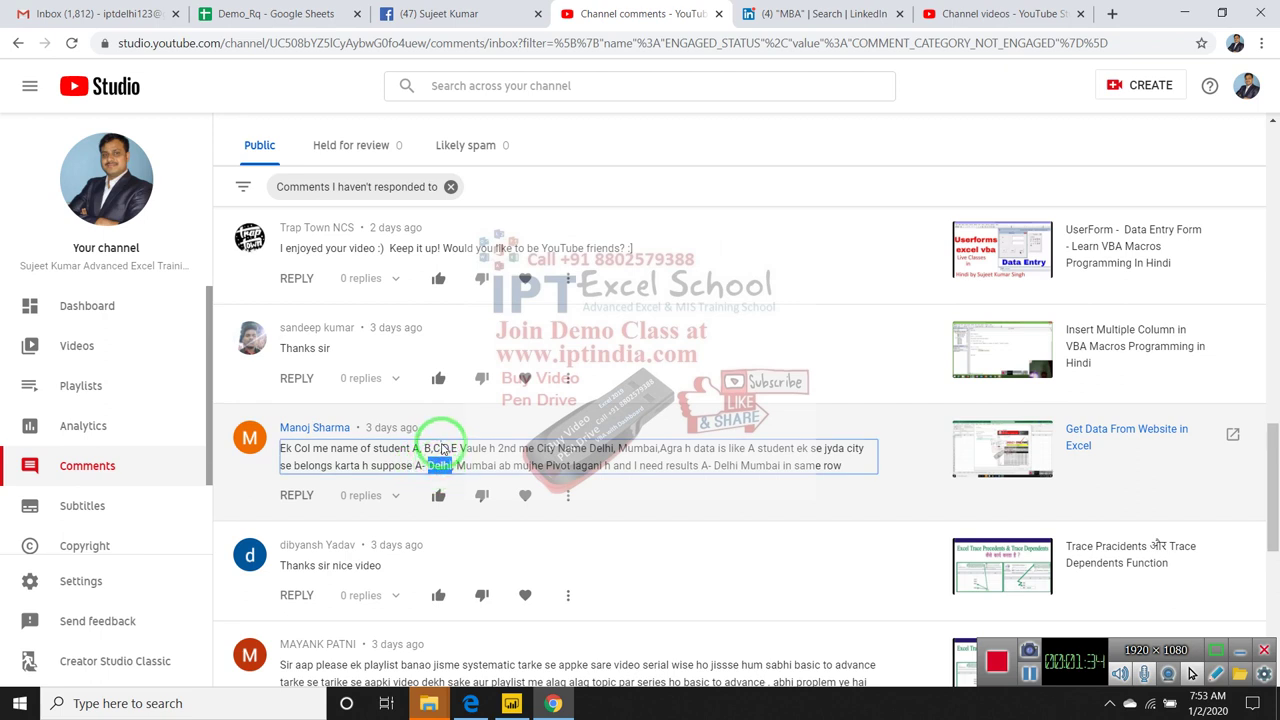
key(super)
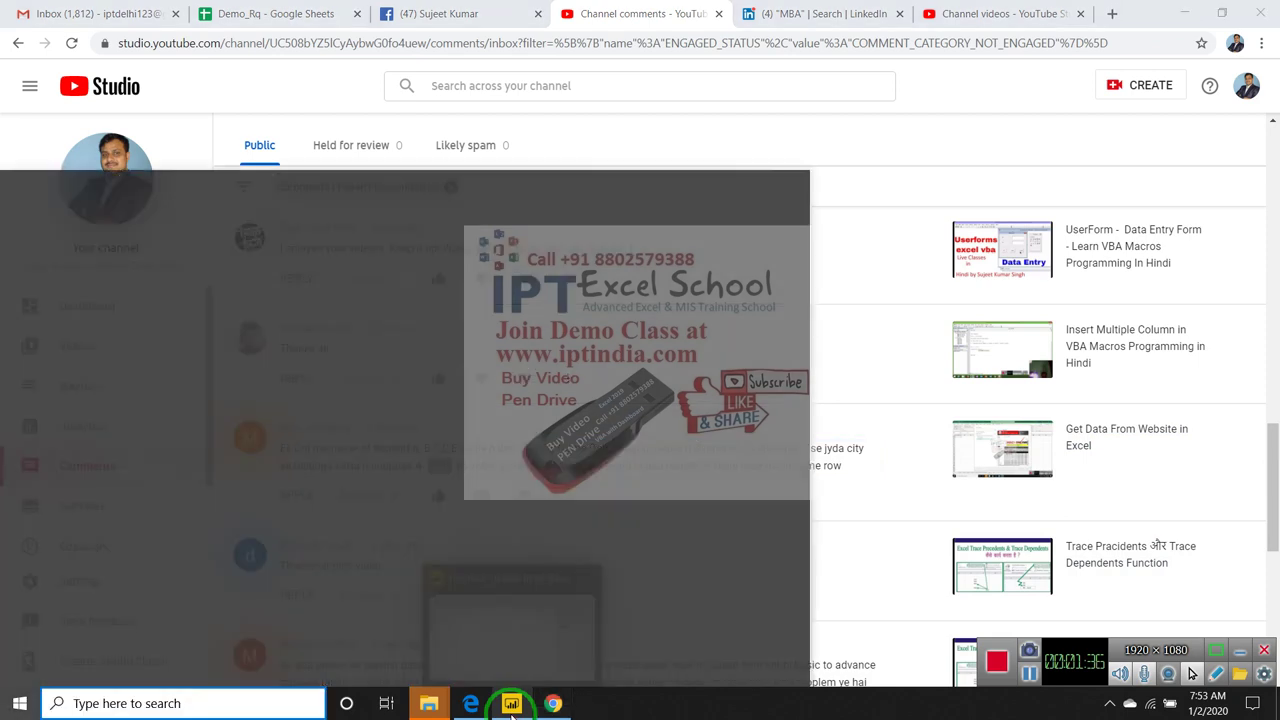
text(exce)
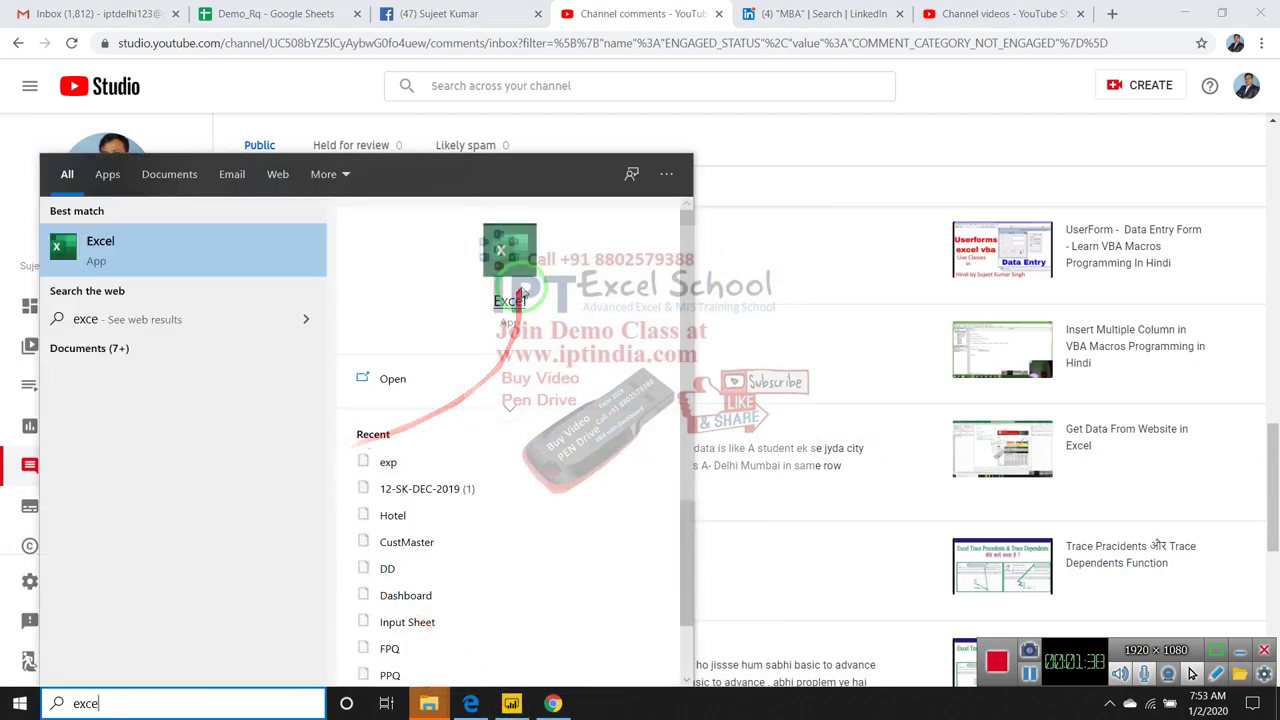
click(509, 300)
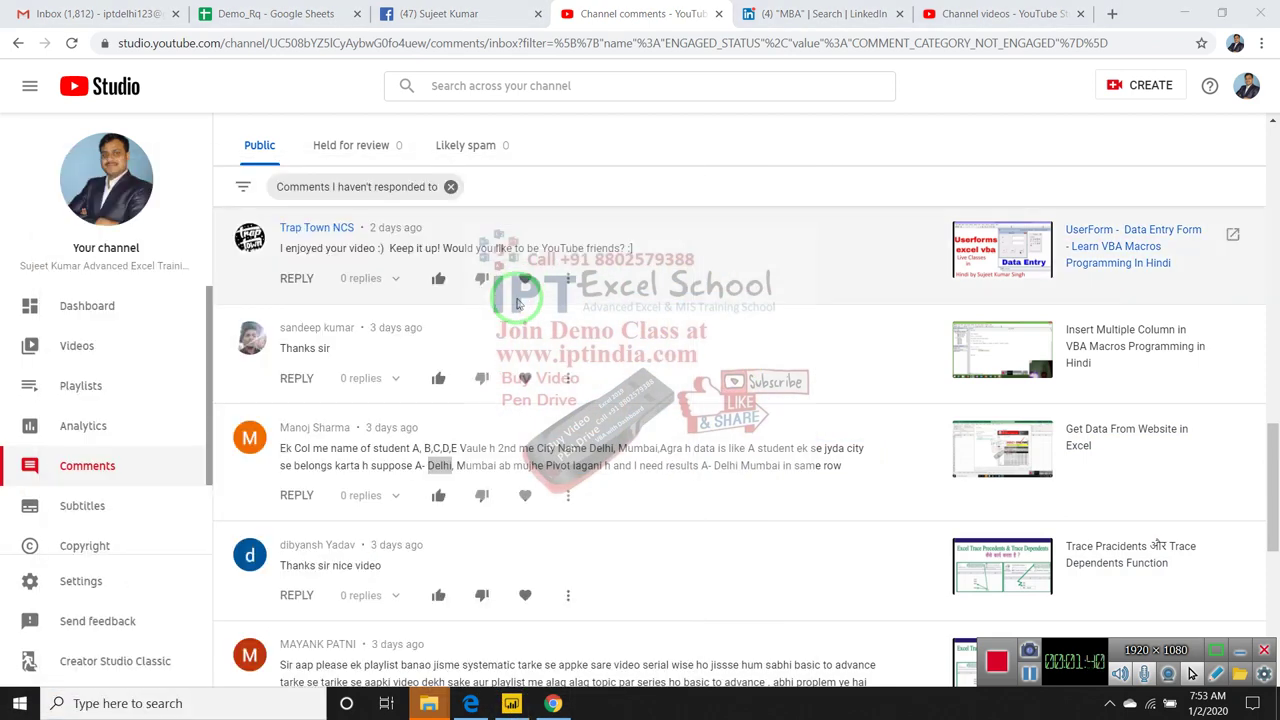
key(super+d)
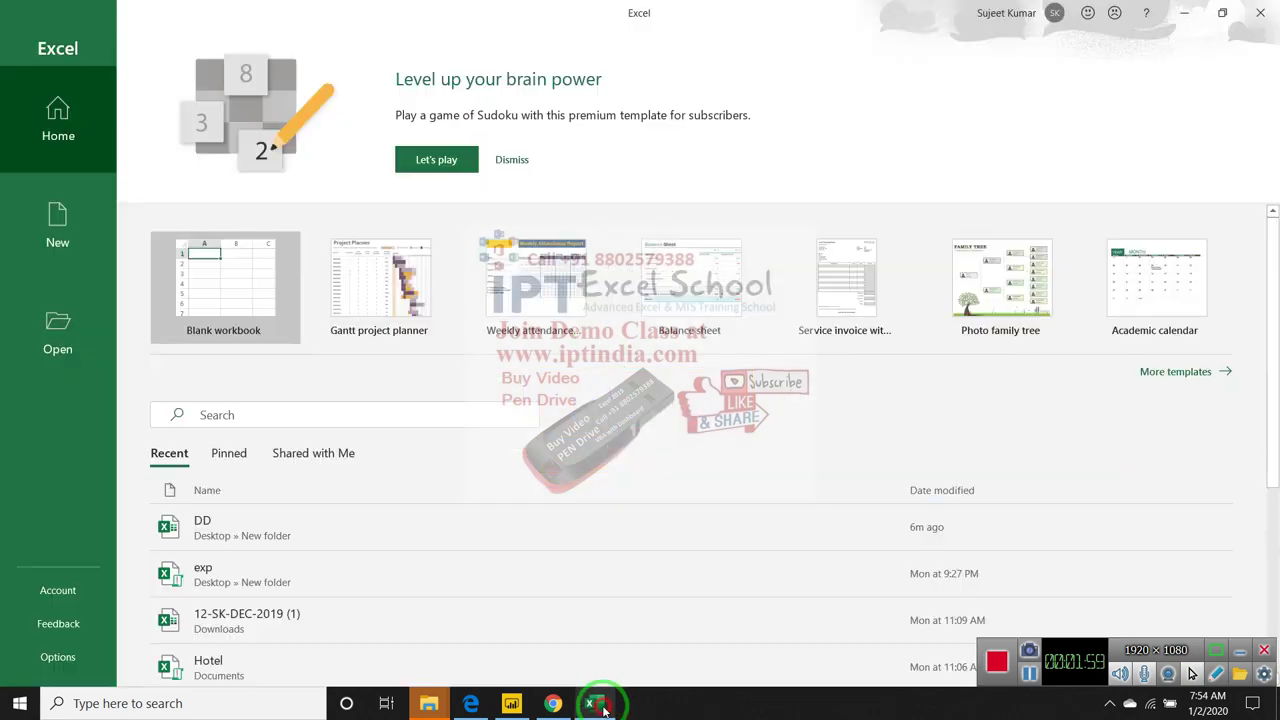
Create a blank workbook with headers Name, City and Sales in A1:C1.
click(245, 285)
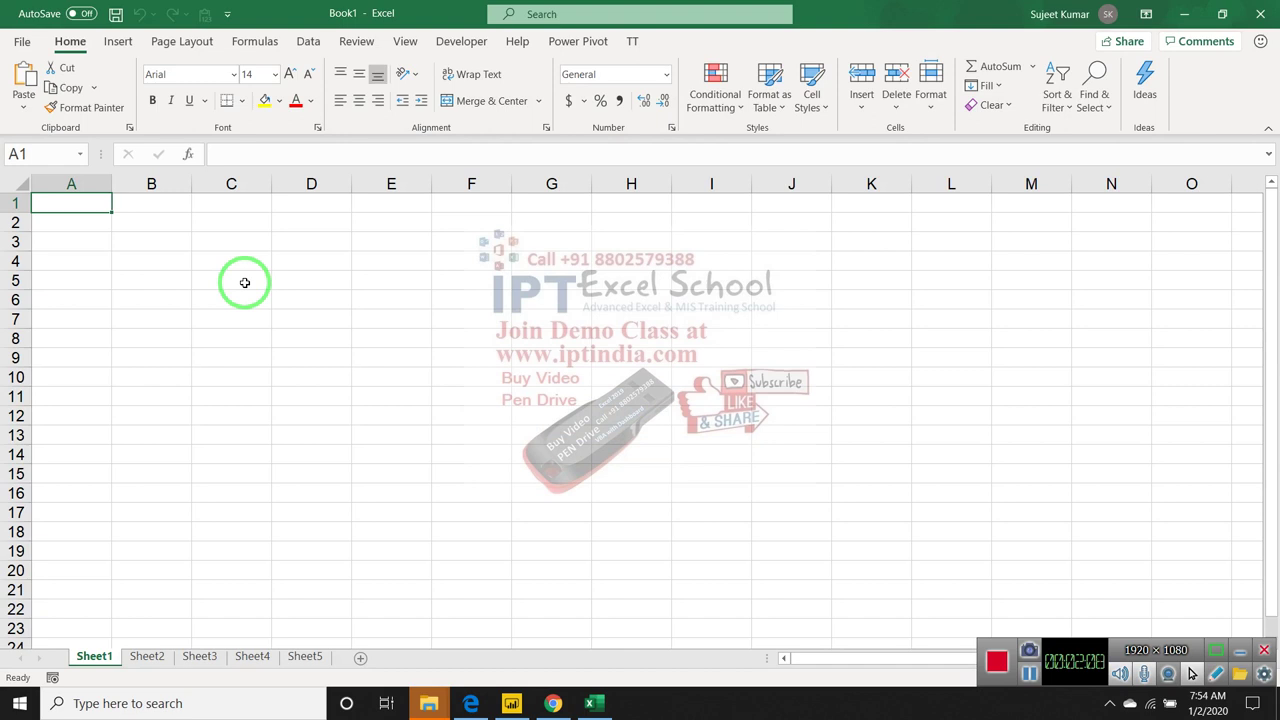
text(Name)
key(Tab)
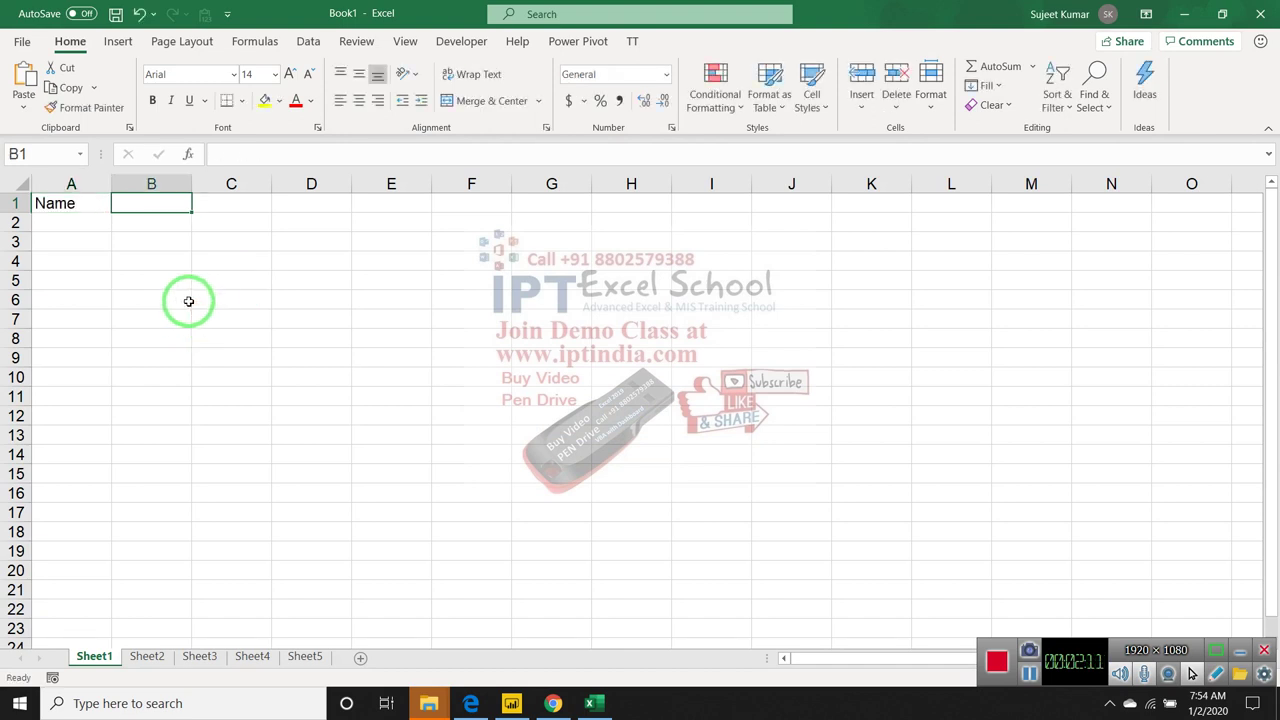
text(City)
key(Tab)
text(Sals)
key(BackSpace)
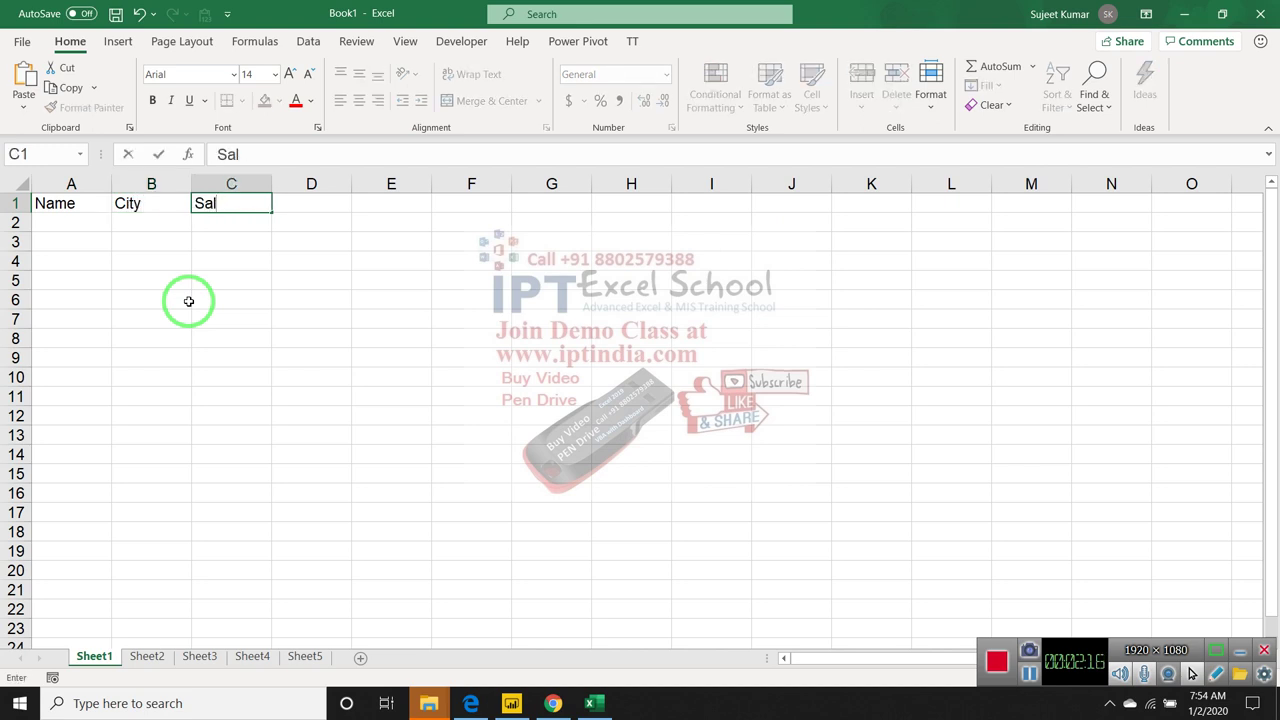
text(es)
key(Return)
Enter Puja in A2 and fill a name series down column A.
text(P)
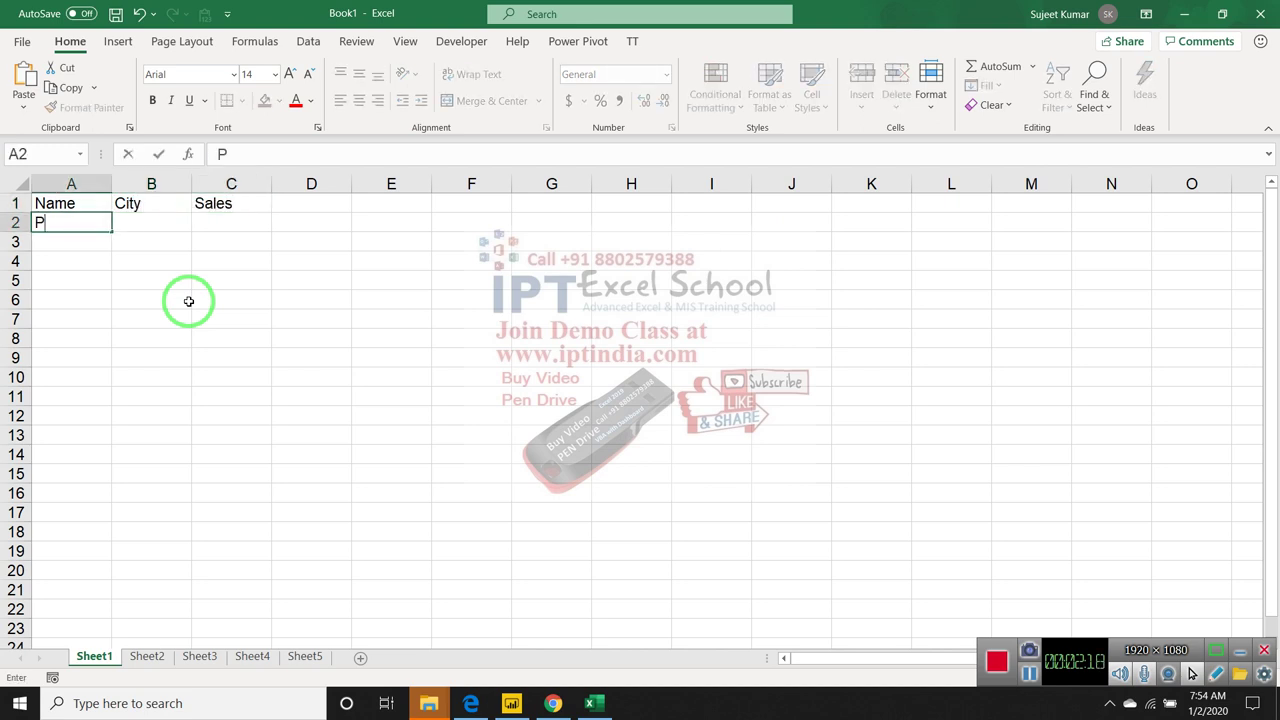
text(uja)
click(94, 284)
mouse_move(94, 243)
mouse_down()
mouse_move(94, 226)
mouse_move(113, 295)
mouse_move(115, 607)
mouse_up()
click(104, 228)
scroll(120, 577, down, 4)
scroll(112, 450, down, 1)
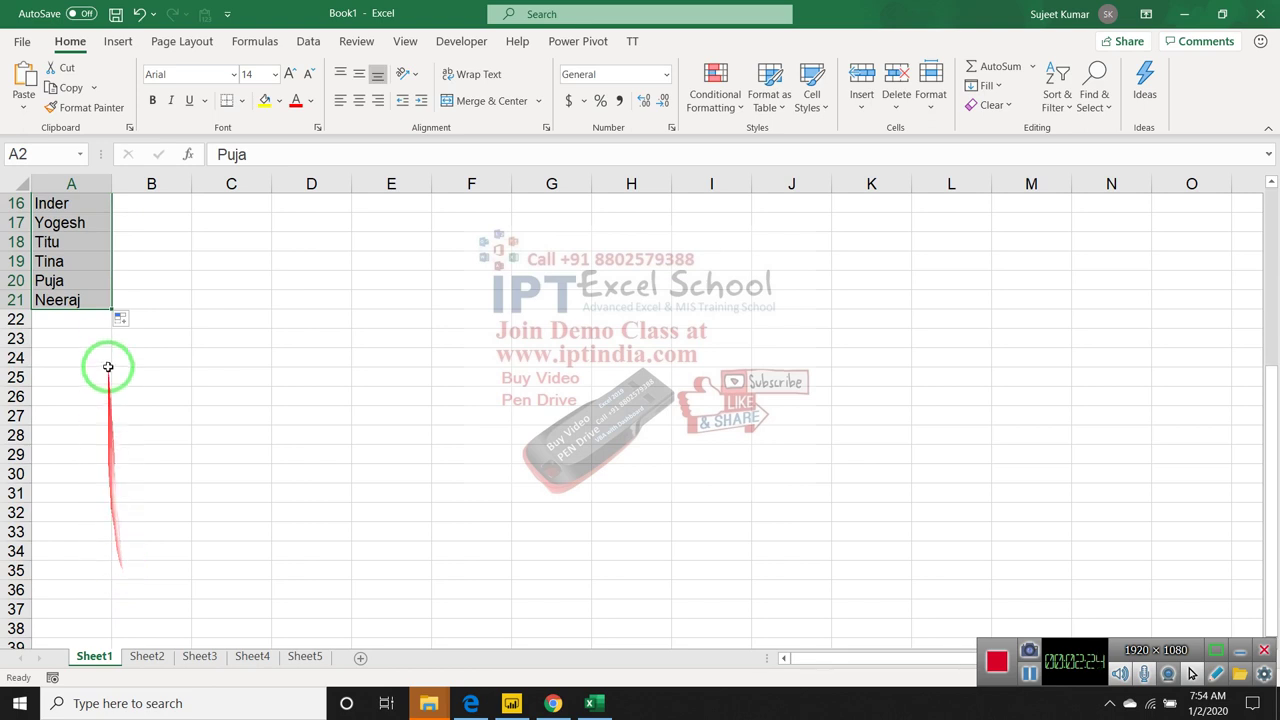
drag(112, 309, 108, 551)
scroll(127, 512, up, 5)
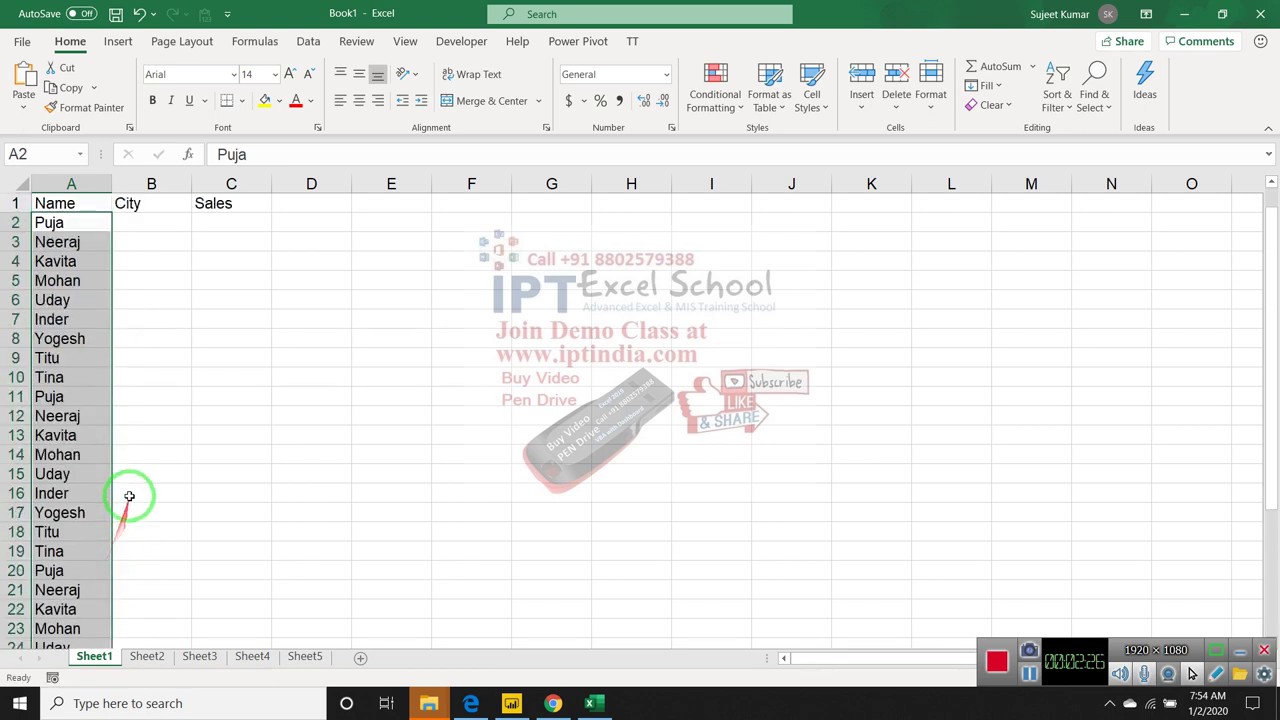
Enter Pune in B2 and copy it down the City column.
click(158, 236)
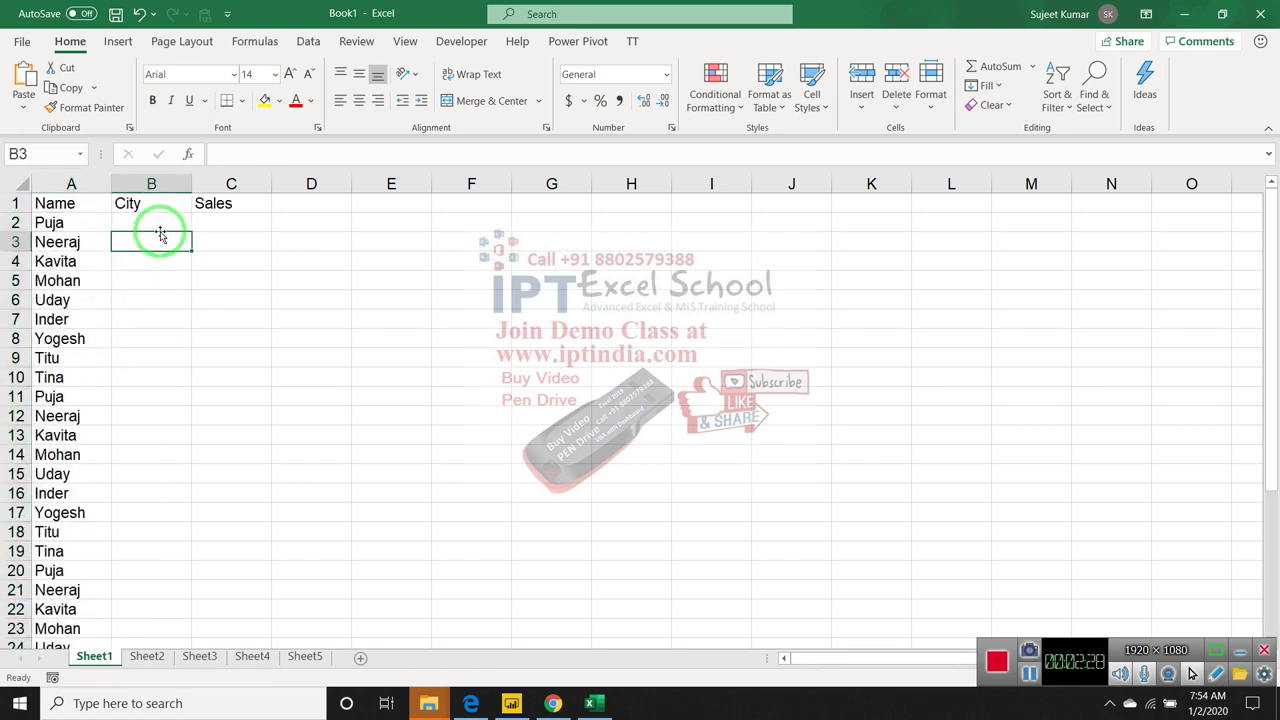
click(160, 231)
text(Pune)
key(Return)
click(165, 218)
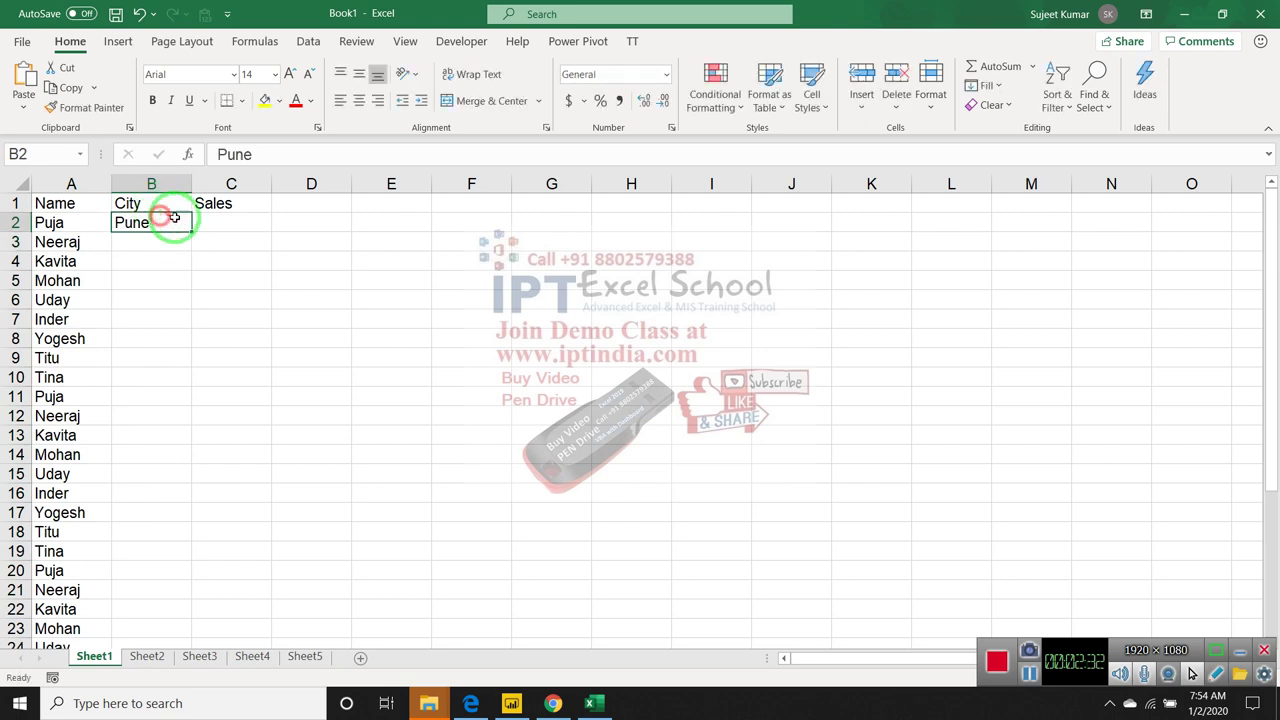
double_click(192, 231)
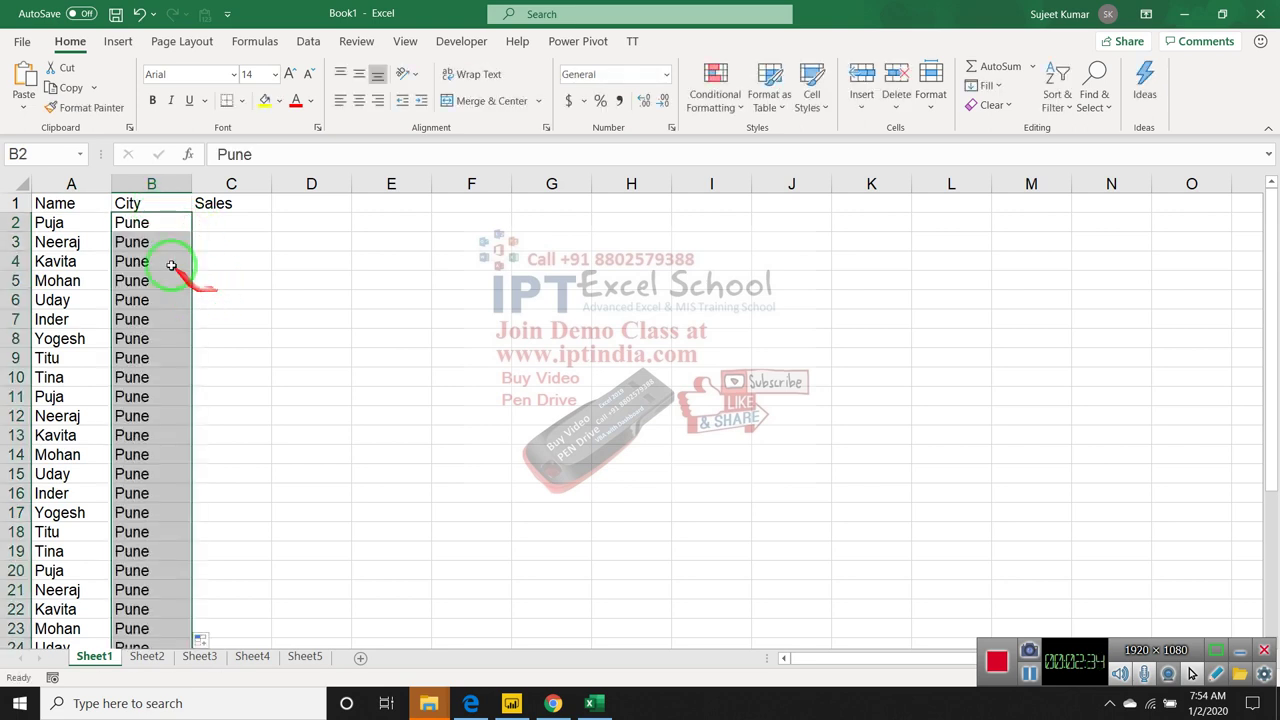
Replace B2 with Delhi and fill the City column with a city series.
click(160, 224)
text(Delhi)
key(ctrl+Return)
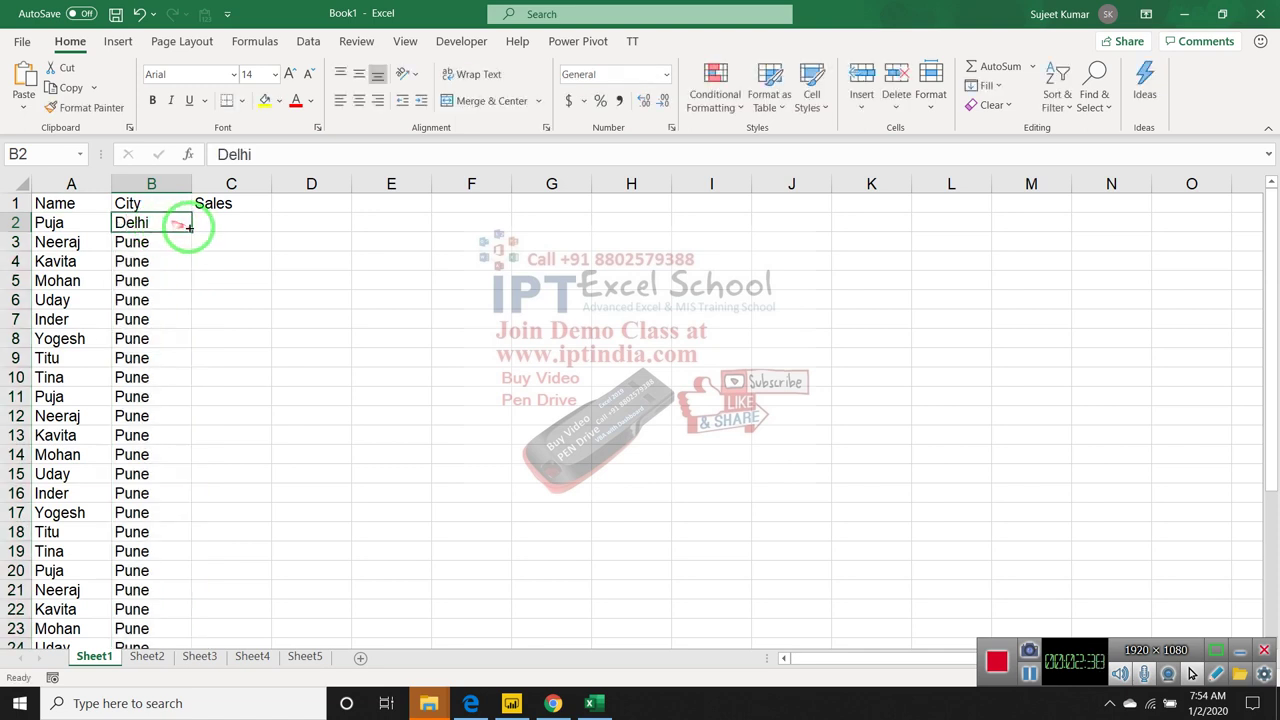
double_click(192, 232)
click(168, 242)
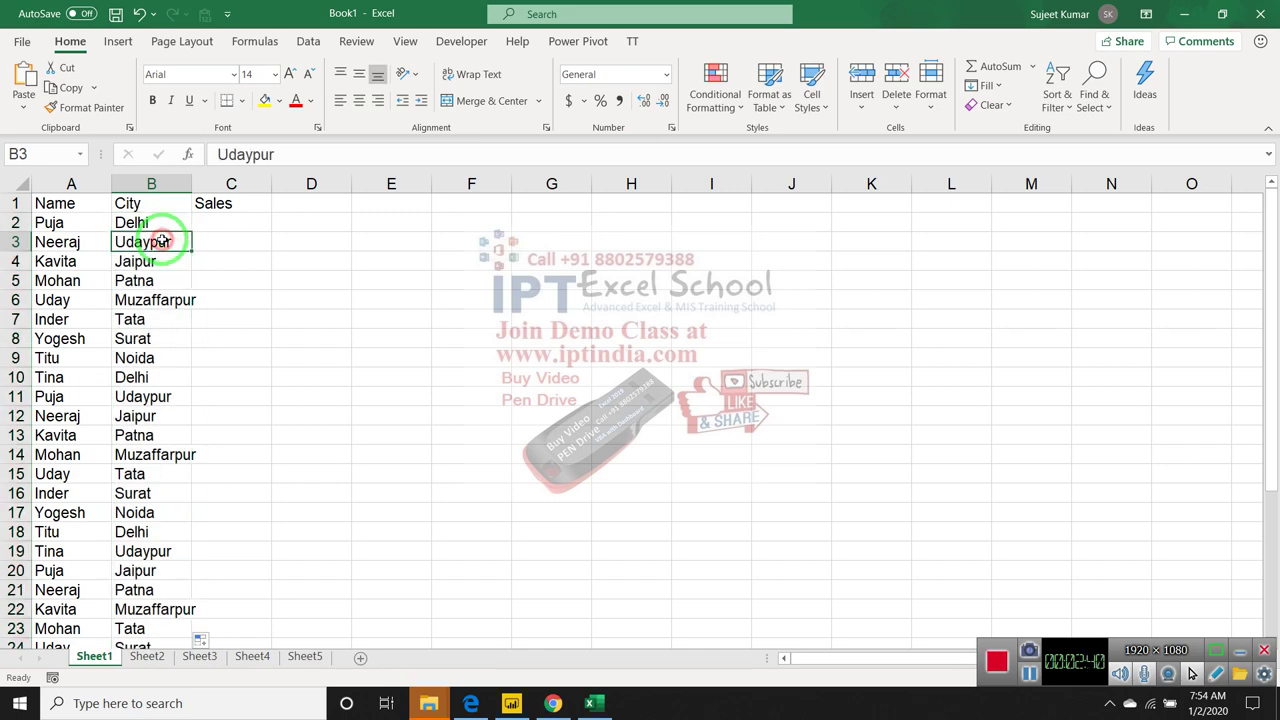
scroll(165, 270, down, 3)
scroll(160, 307, down, 2)
scroll(163, 308, up, 1)
scroll(180, 280, up, 4)
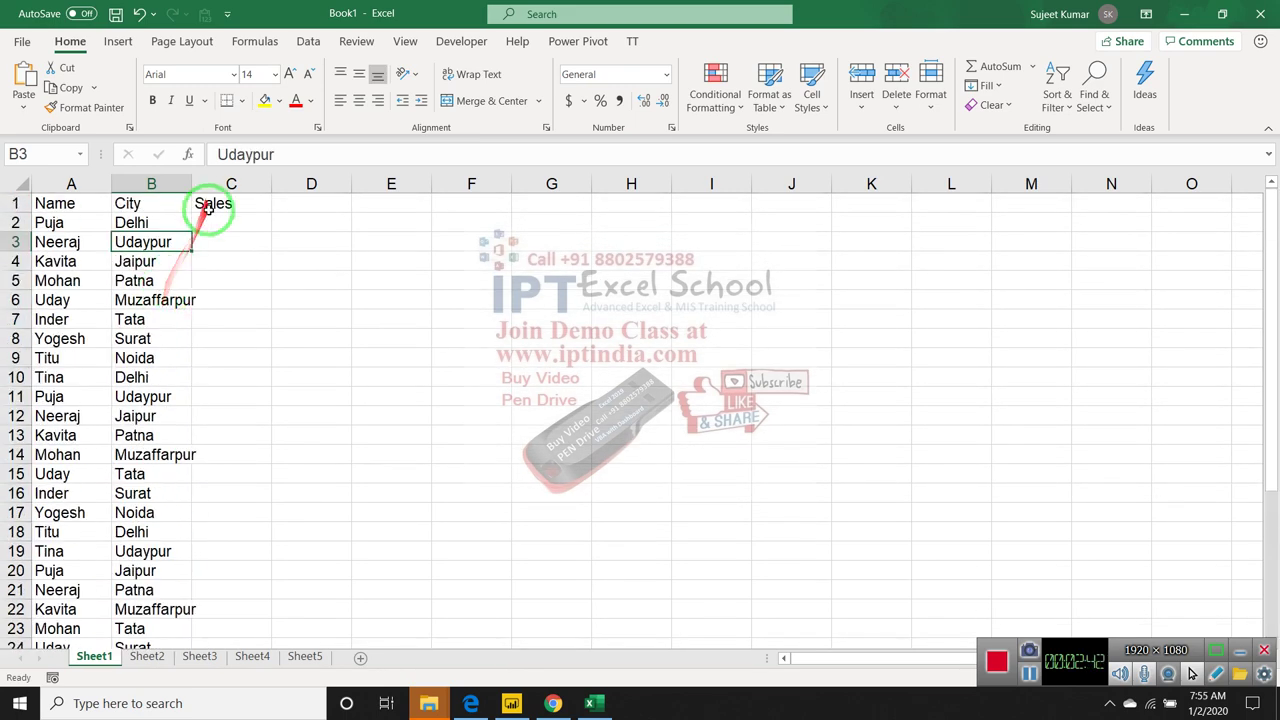
drag(224, 222, 226, 240)
key(Up)
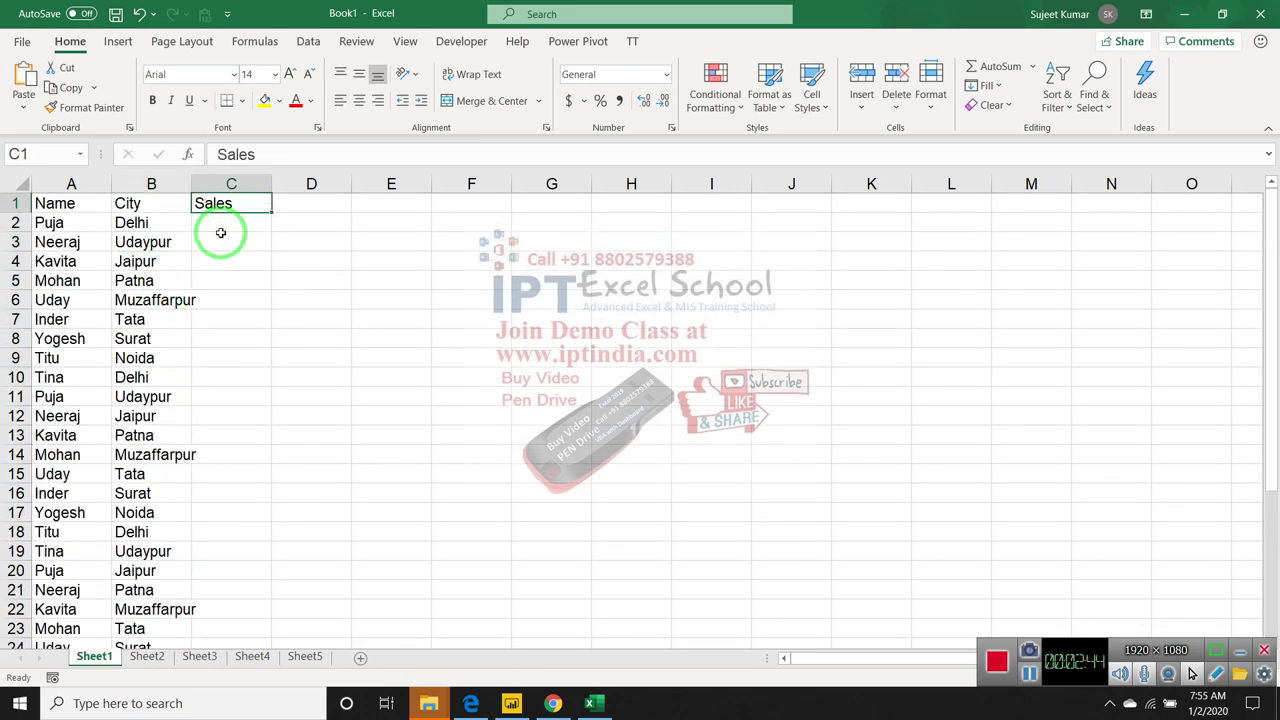
Enter =RANDBETWEEN(10,90) in cell C2.
click(221, 232)
text(SAls)
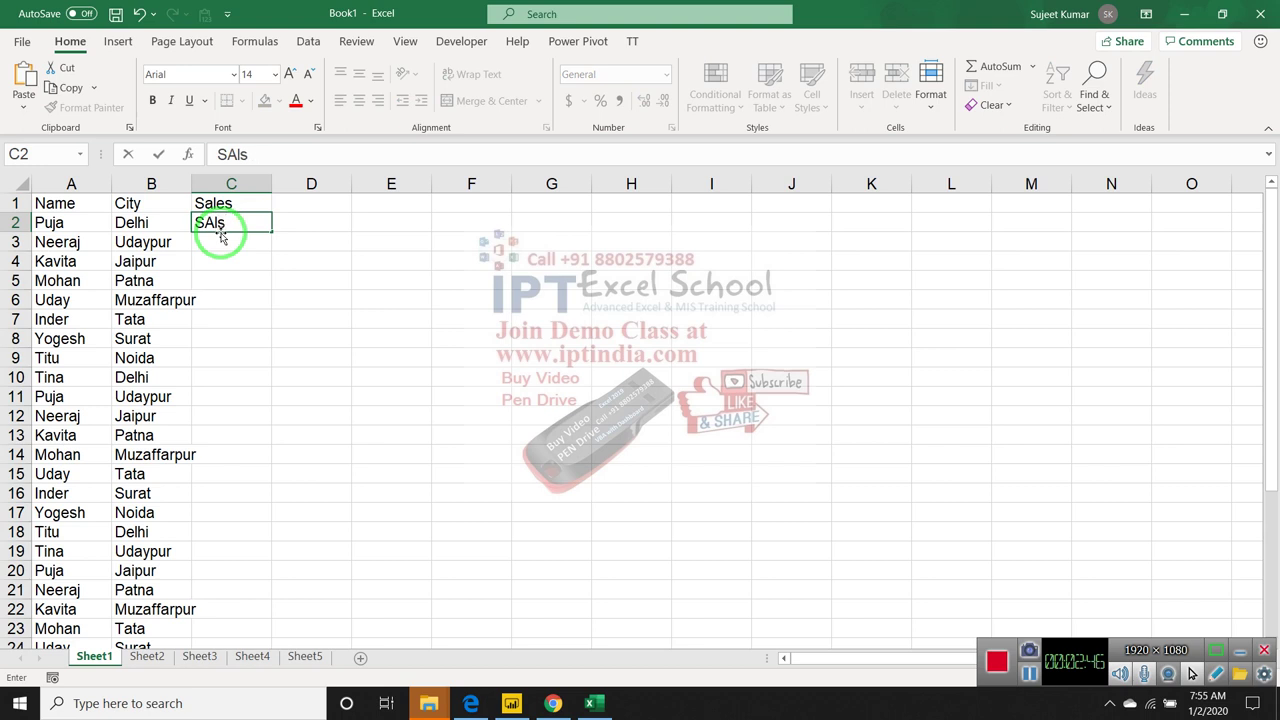
text(=r)
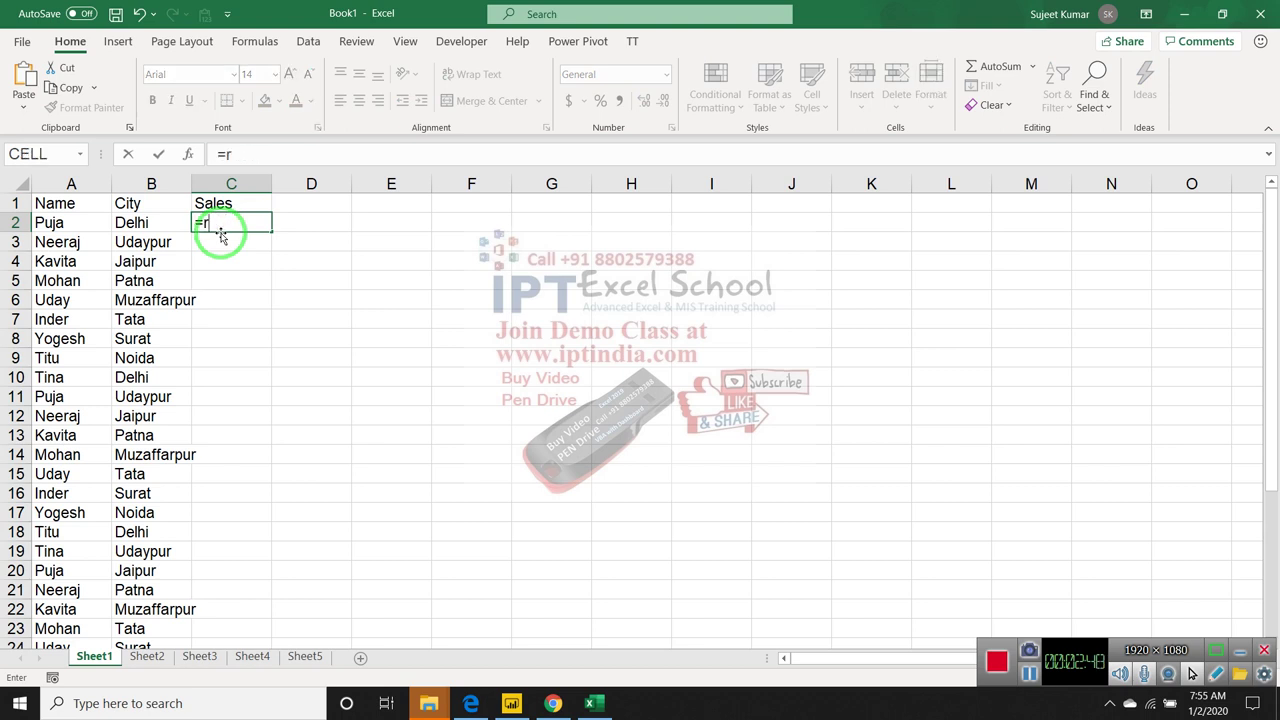
text(a)
key(Down)
key(Down)
key(Down)
key(Tab)
text(10,90)
key(Return)
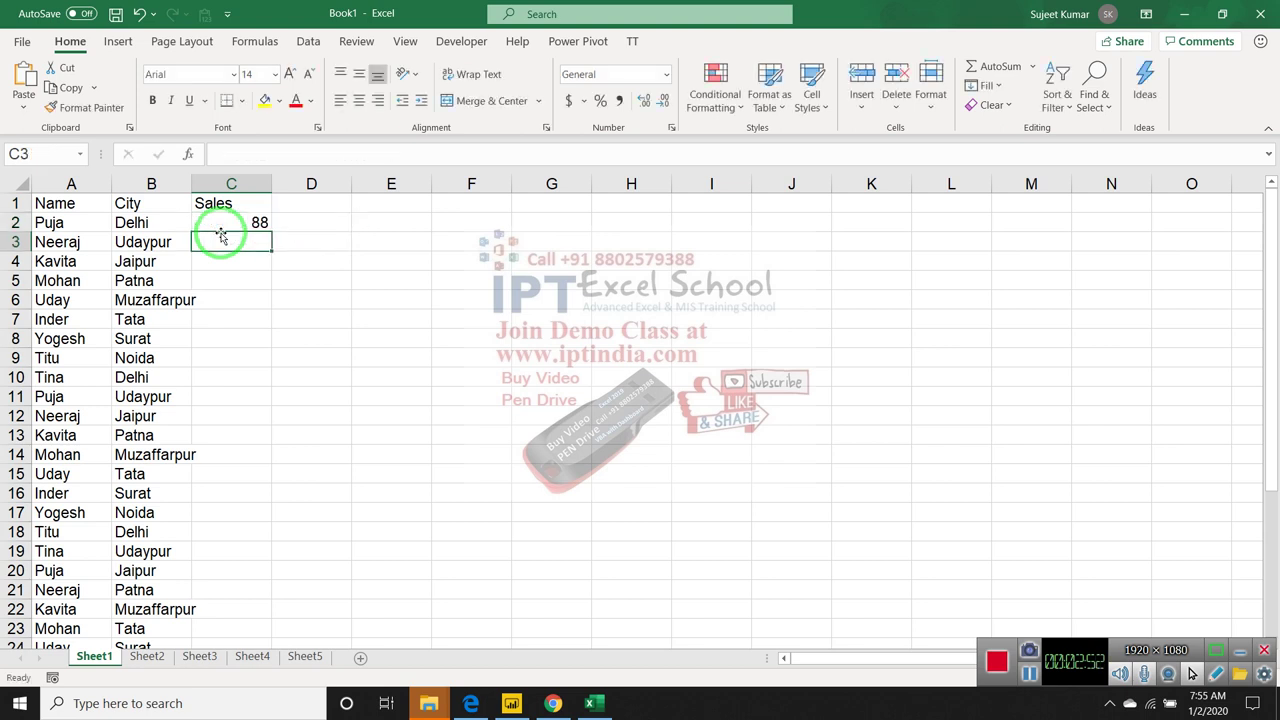
Fill the formula down the Sales column and paste it back as values.
click(224, 226)
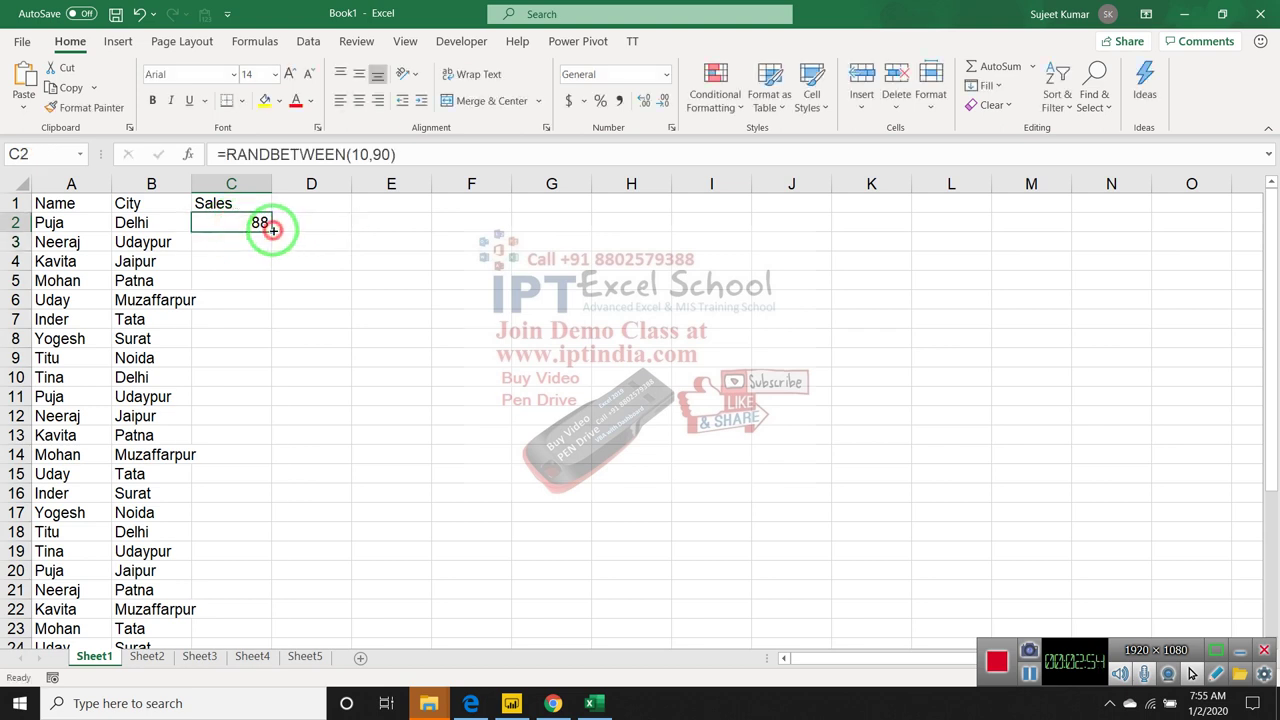
double_click(272, 231)
key(ctrl+c)
click(23, 104)
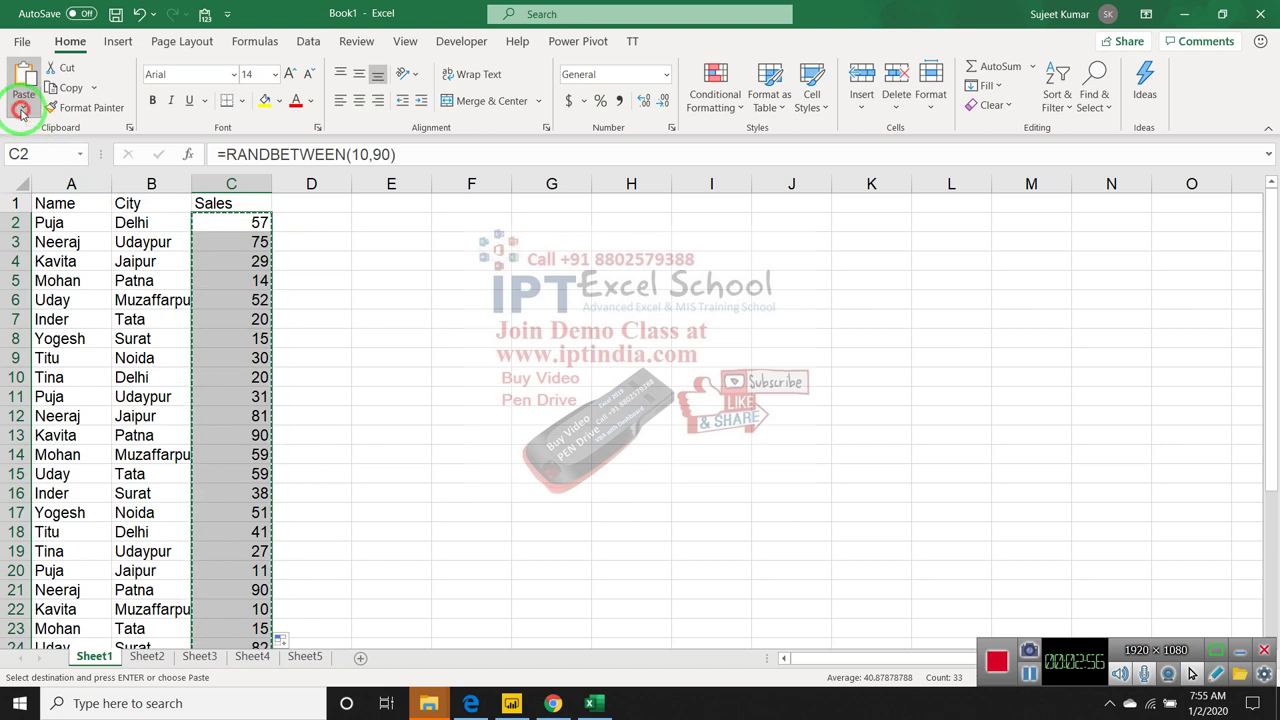
click(25, 230)
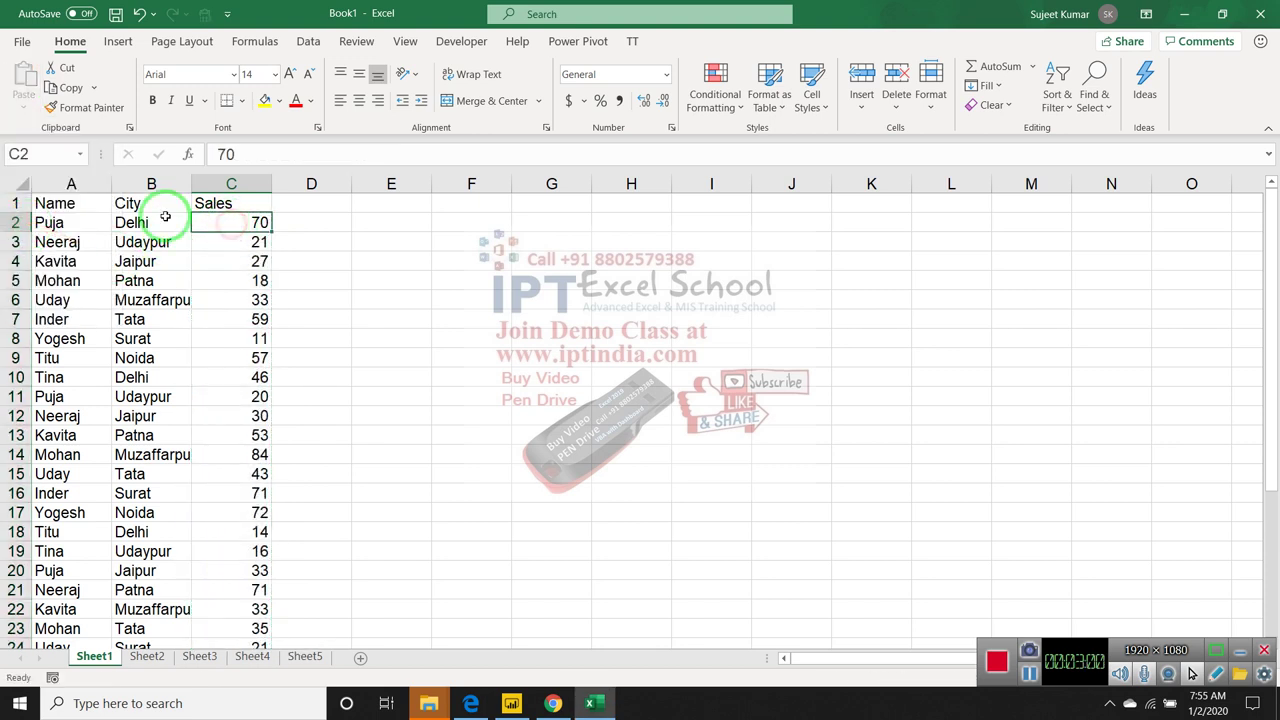
click(66, 203)
Insert a PivotTable on a new sheet with Name and City in Rows, Sales in Values.
click(110, 42)
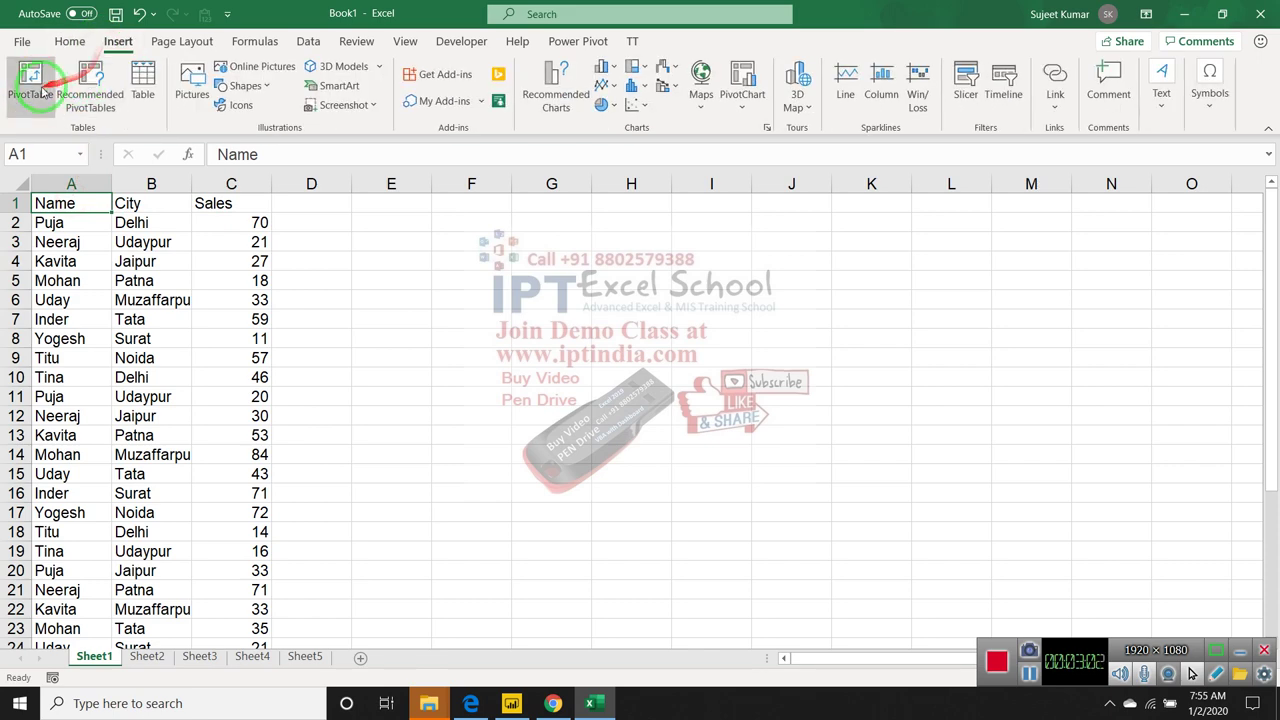
click(30, 80)
click(658, 403)
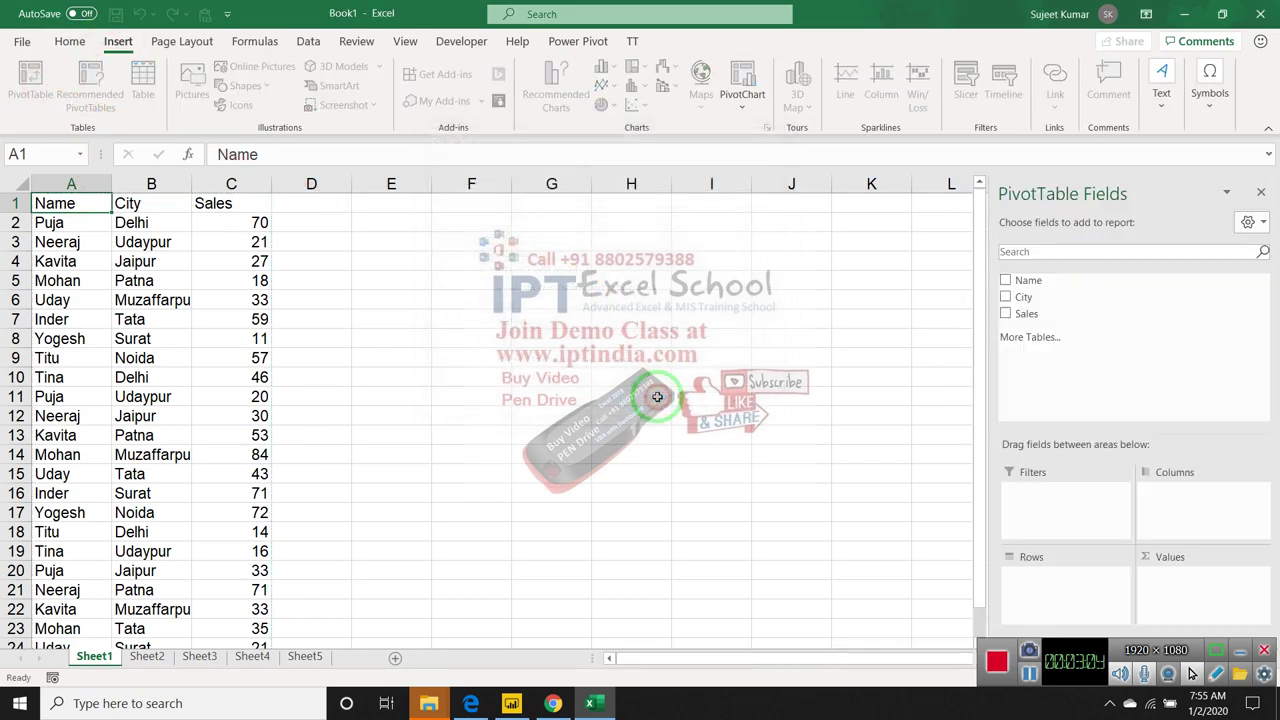
drag(1028, 280, 1100, 575)
drag(1024, 297, 1100, 590)
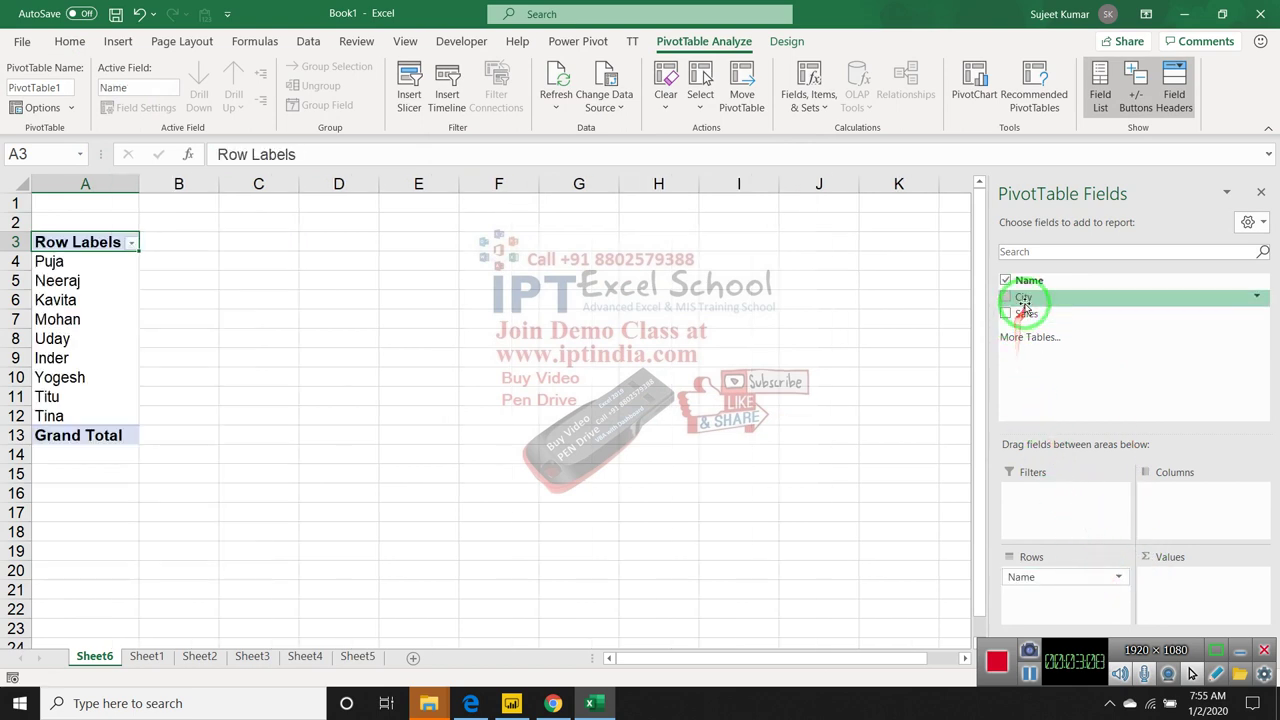
drag(1026, 313, 1225, 590)
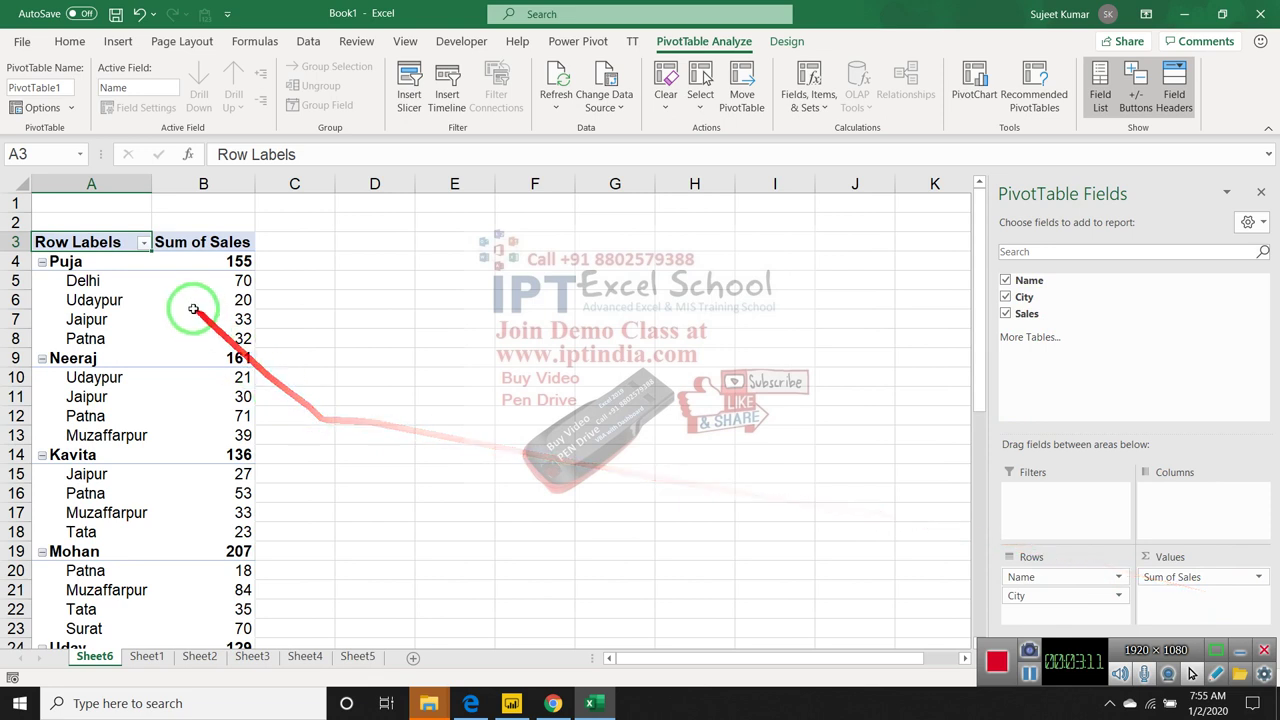
Switch the PivotTable to Tabular layout and repeat all item labels.
click(200, 302)
right_click(206, 300)
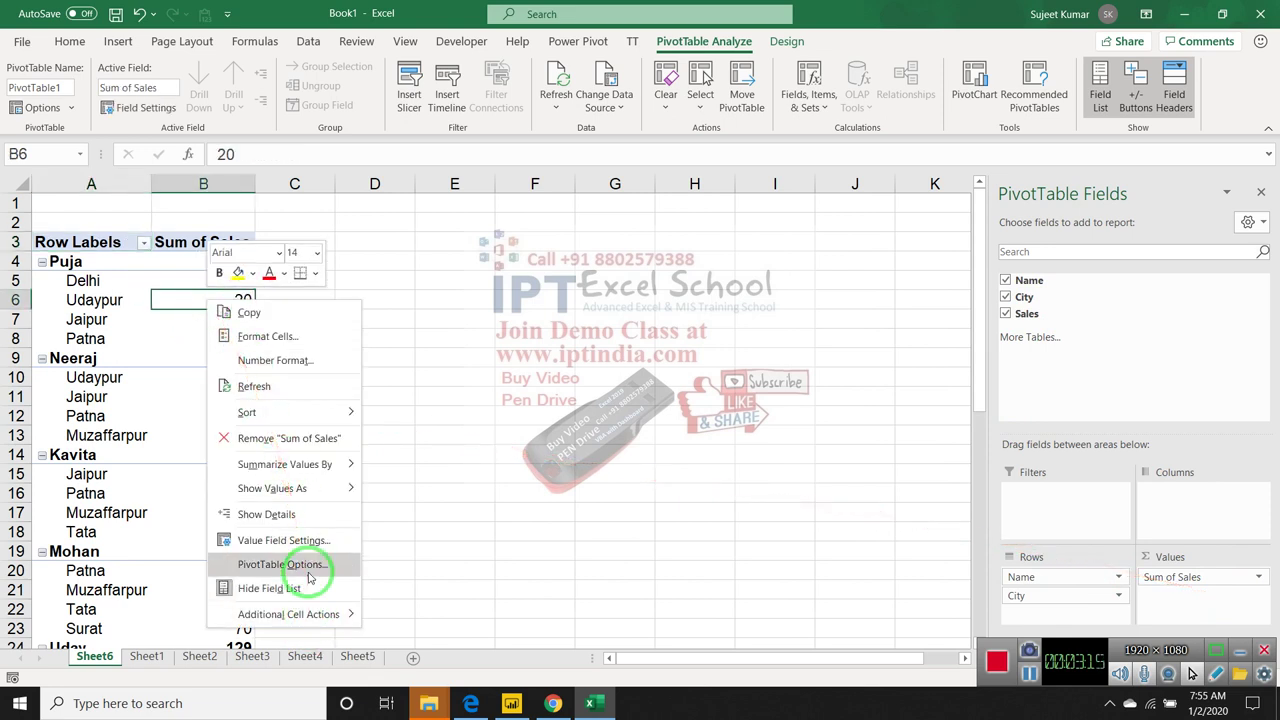
key(Escape)
click(790, 45)
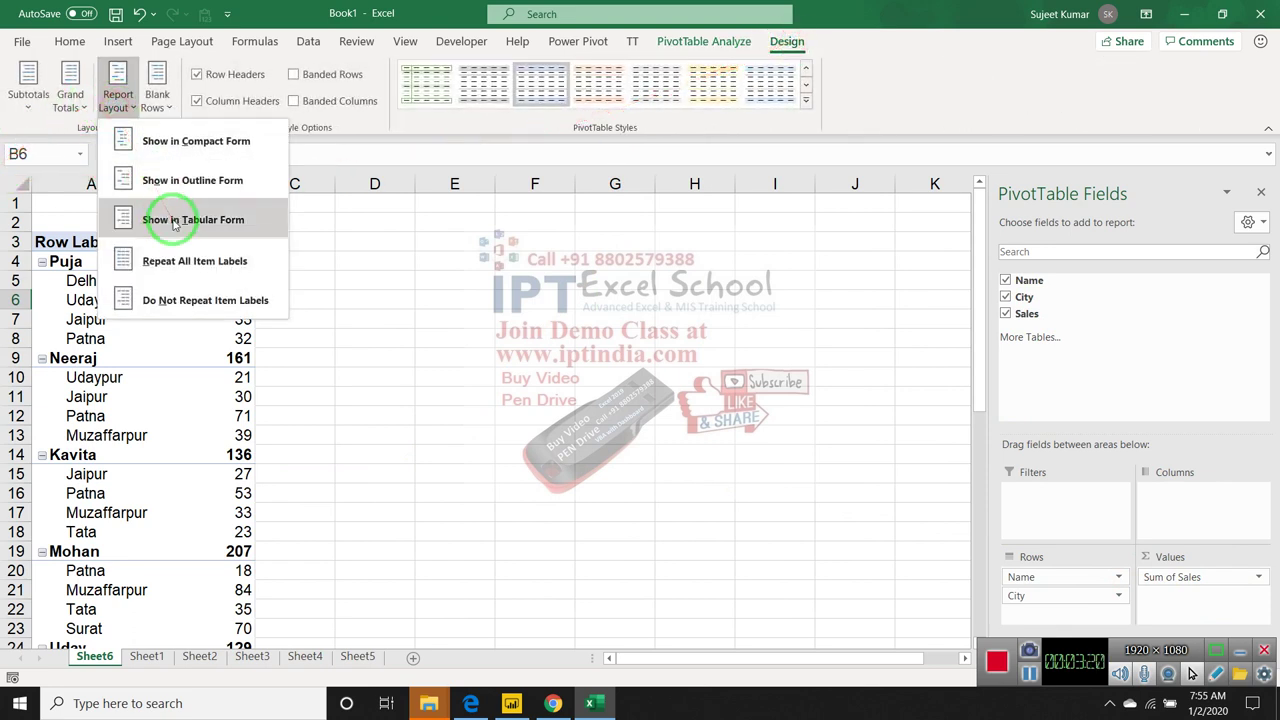
click(166, 212)
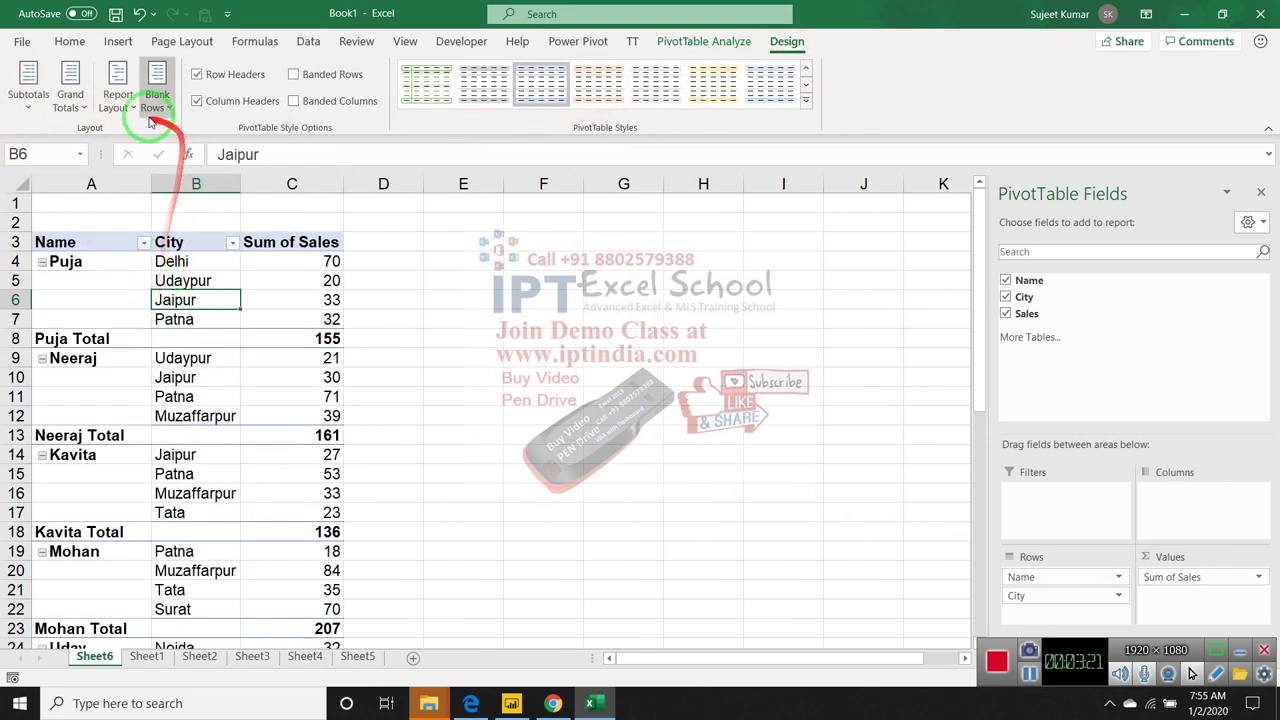
click(118, 96)
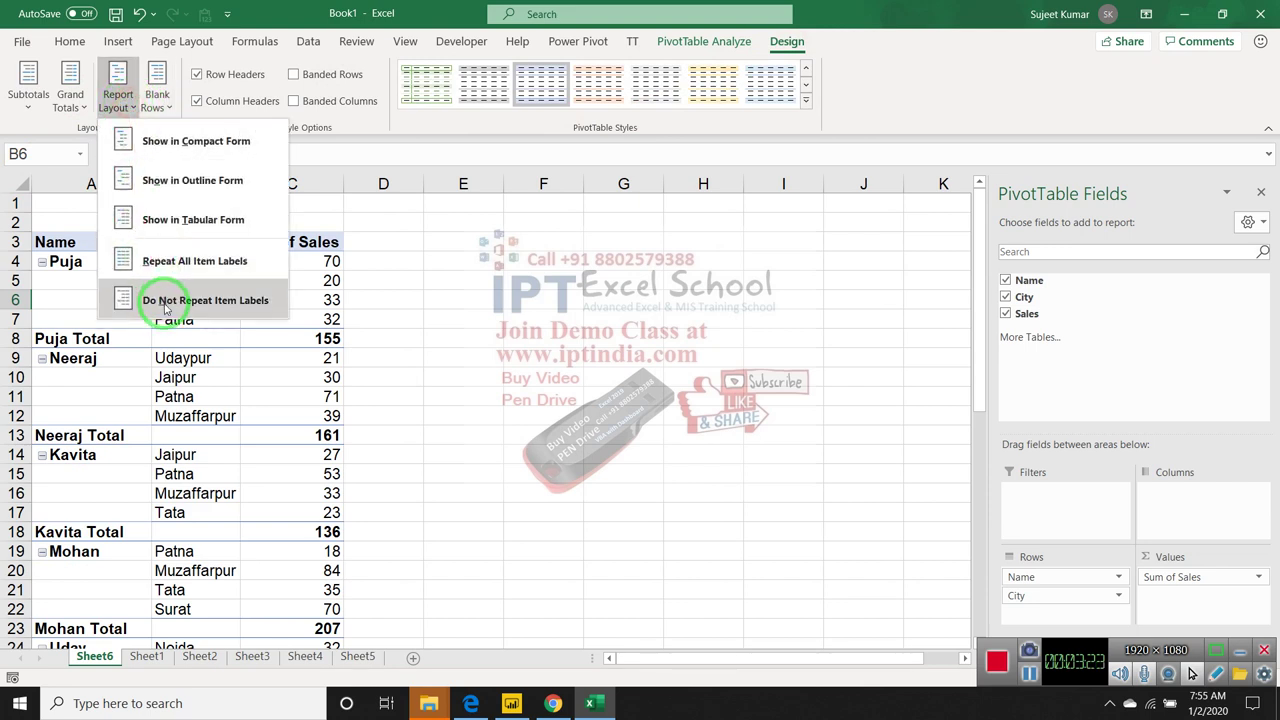
click(166, 261)
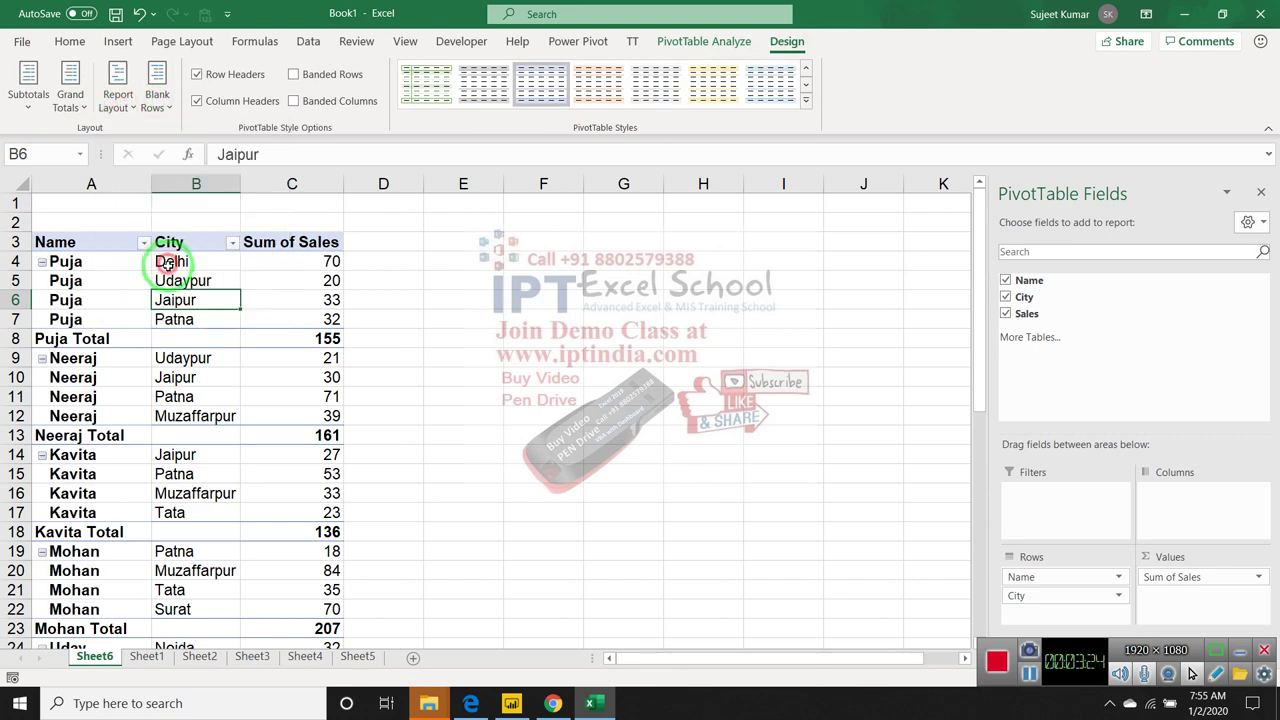
Turn off the Name subtotals and check the repeated name labels.
right_click(84, 340)
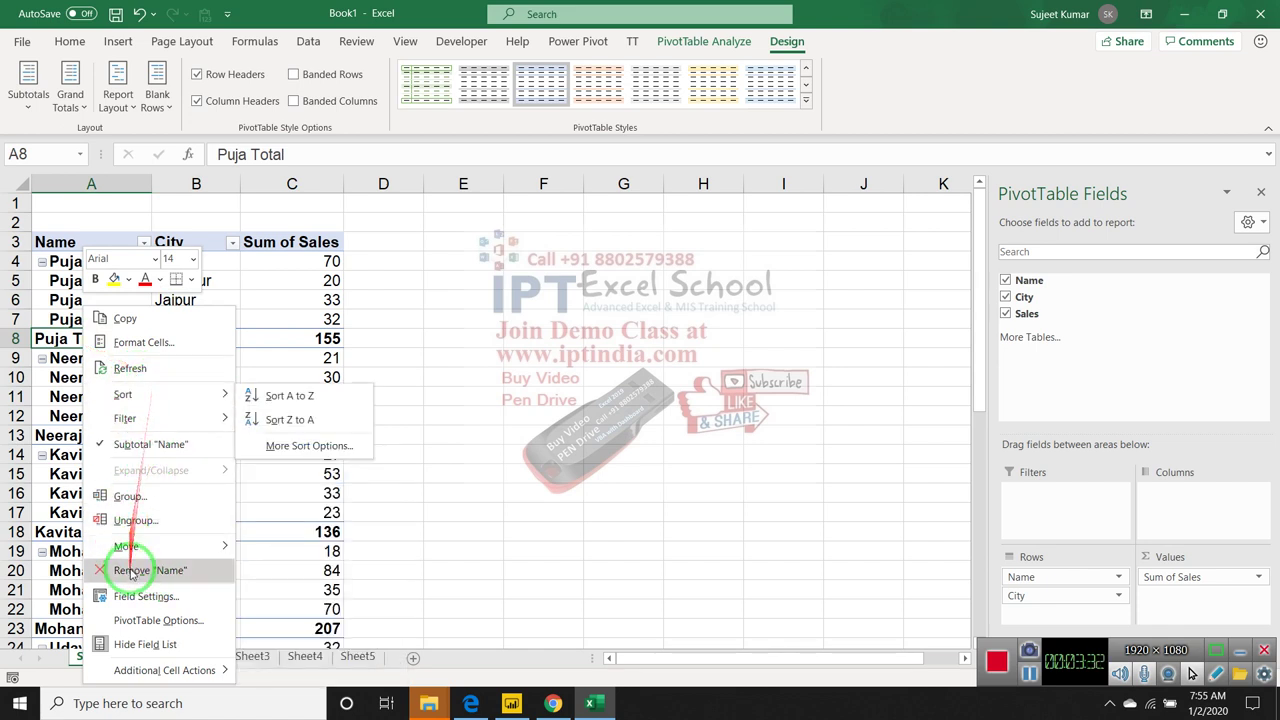
click(150, 444)
click(140, 396)
scroll(160, 405, down, 4)
scroll(170, 410, up, 4)
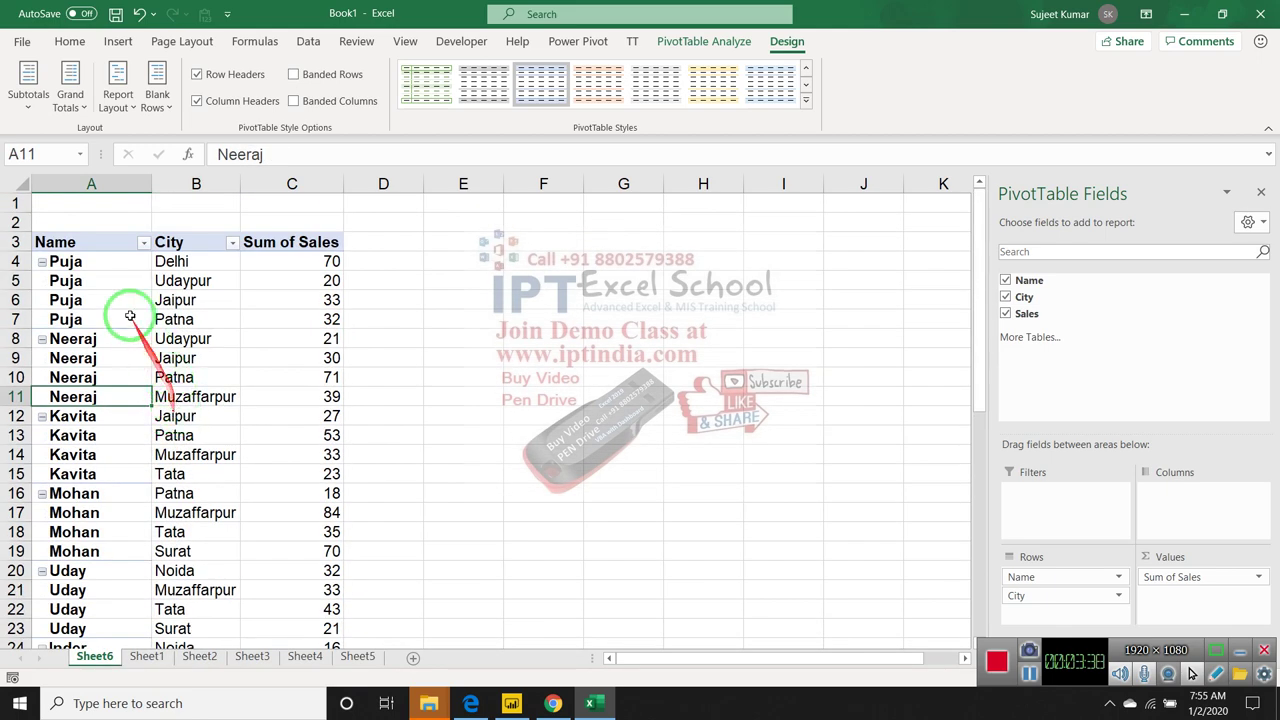
drag(95, 261, 213, 261)
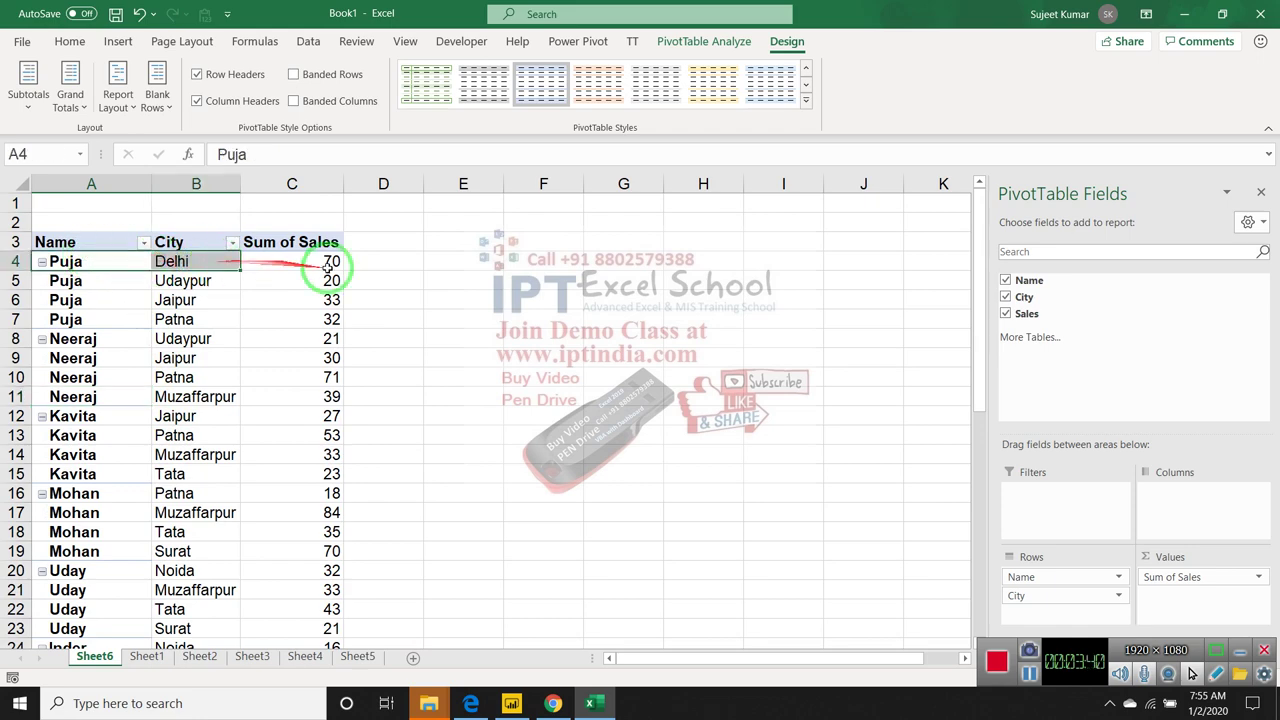
click(487, 260)
Type Puja-Delhi into E4 as plain text, removing the stray leading equals sign.
text(=)
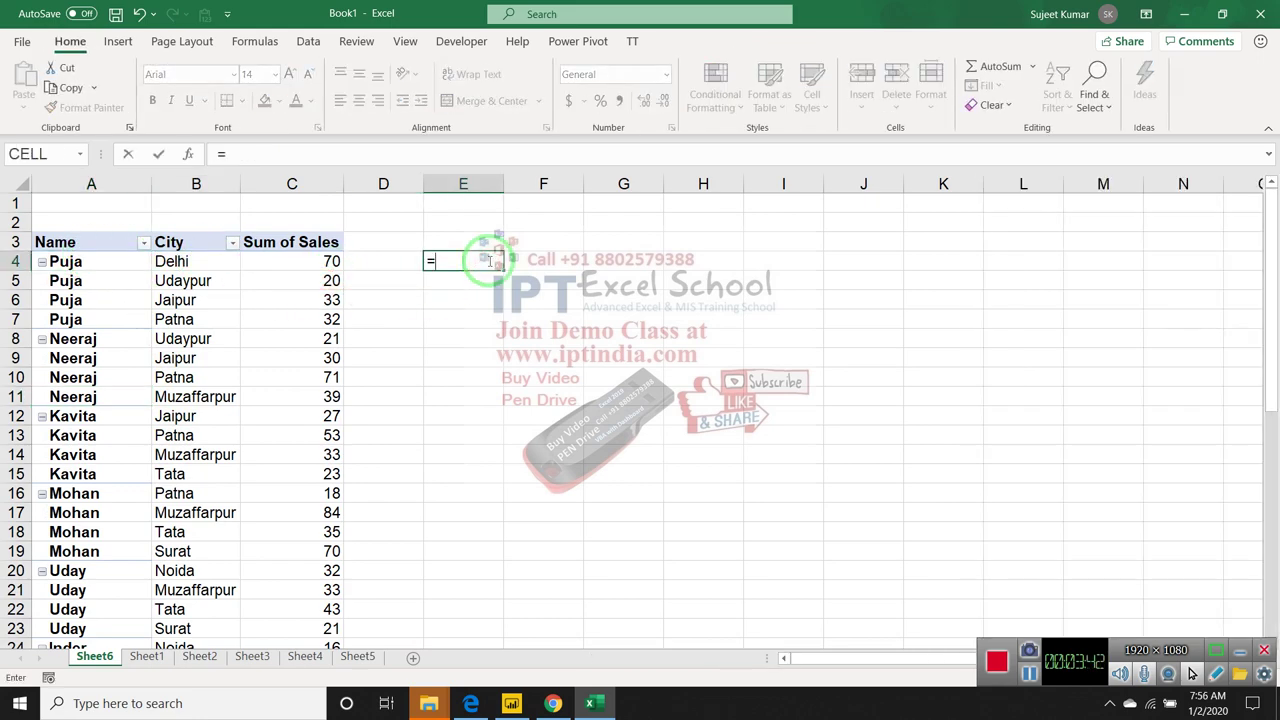
text(Puja-)
text(Delhi)
click(221, 154)
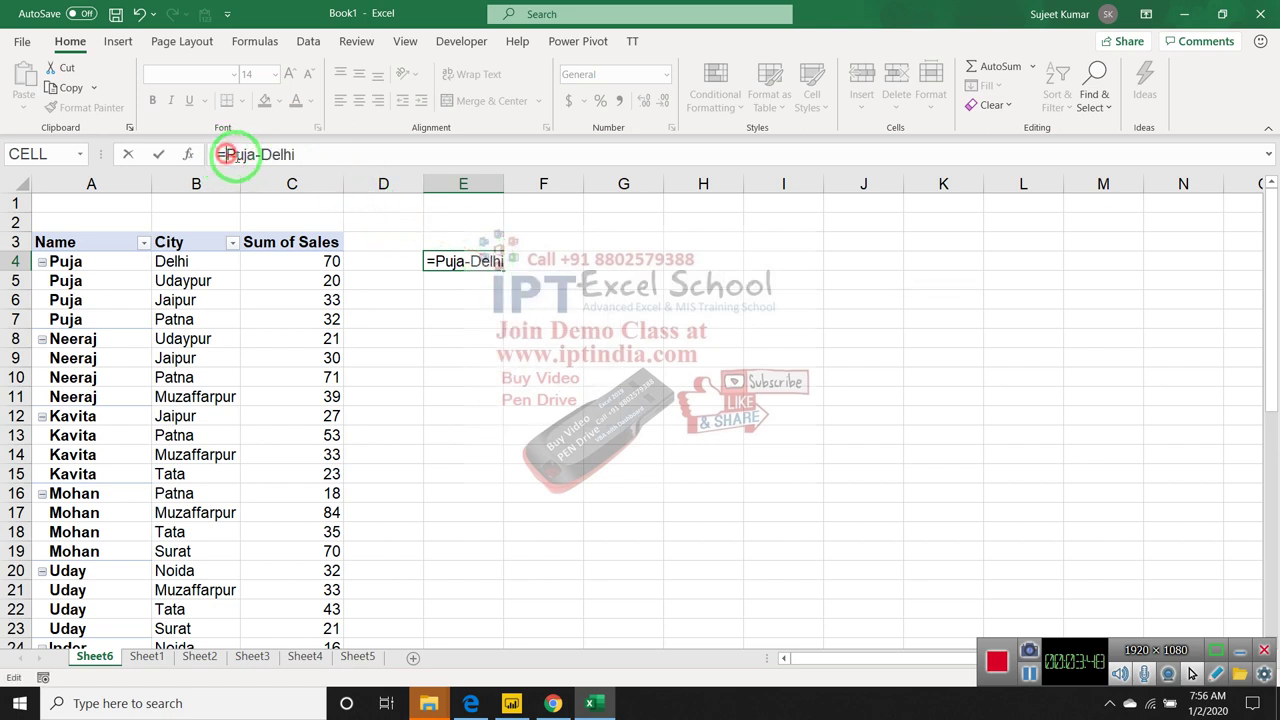
key(BackSpace)
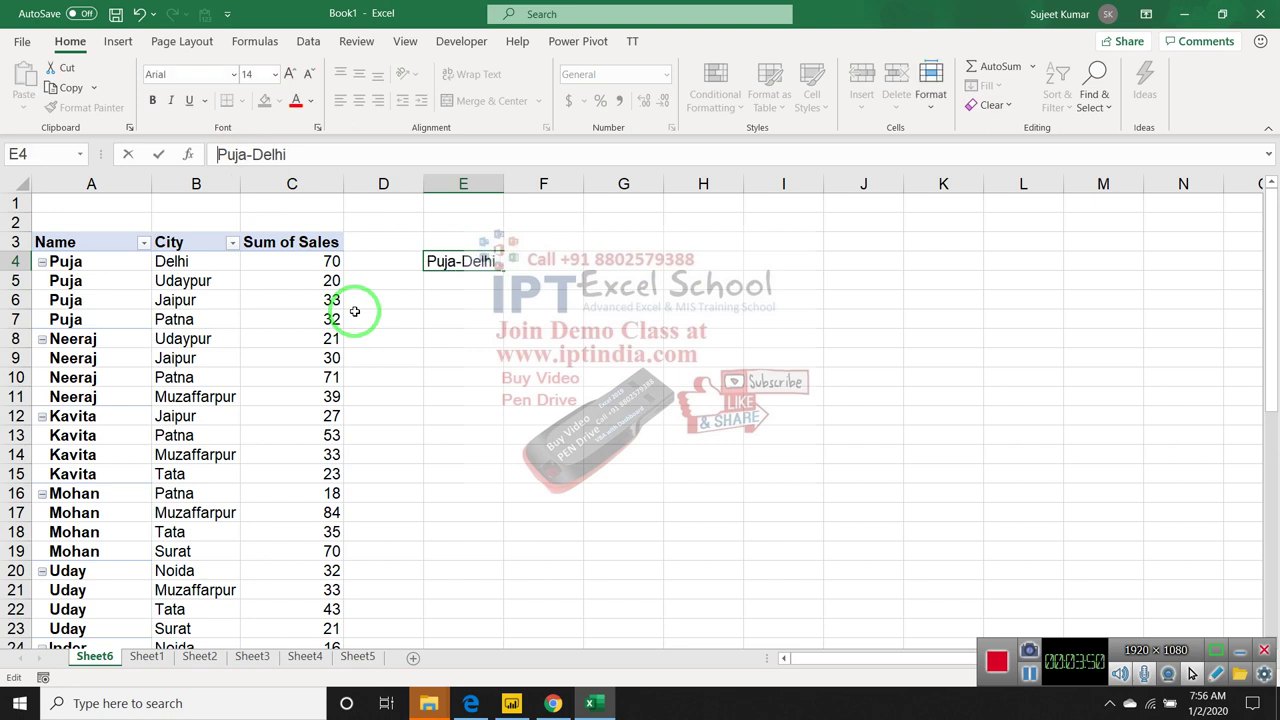
key(Return)
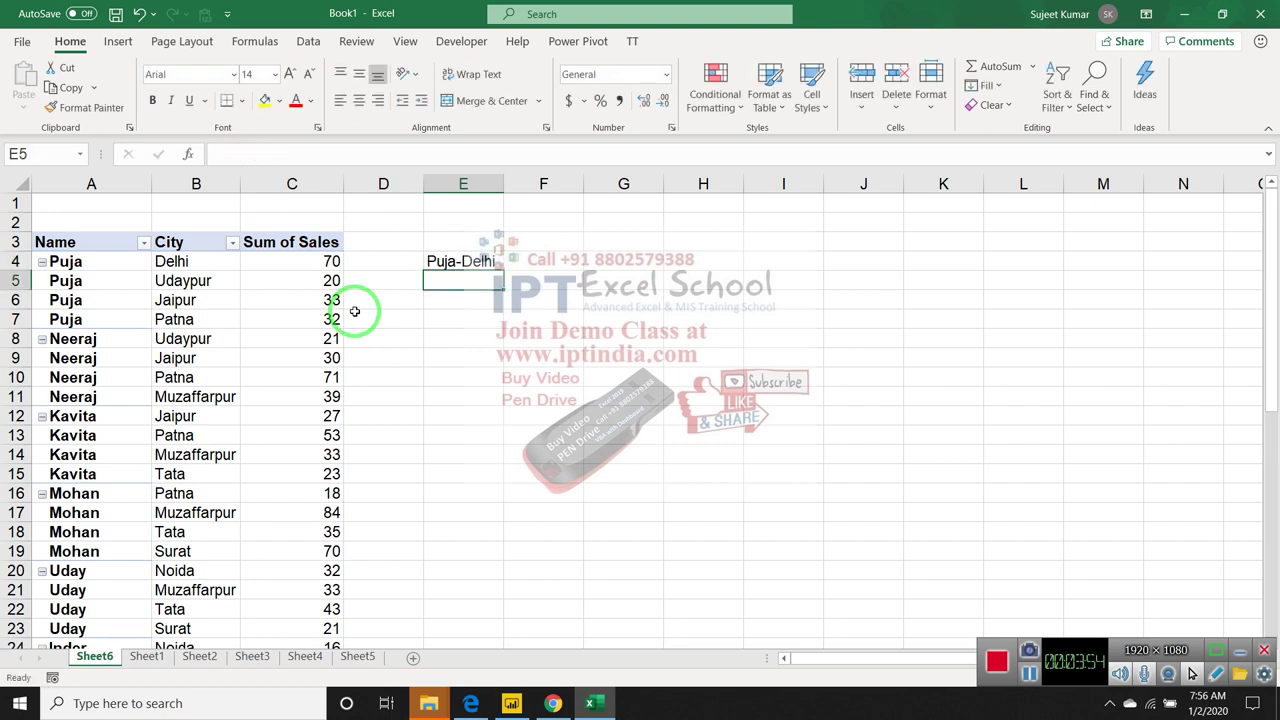
key(Up)
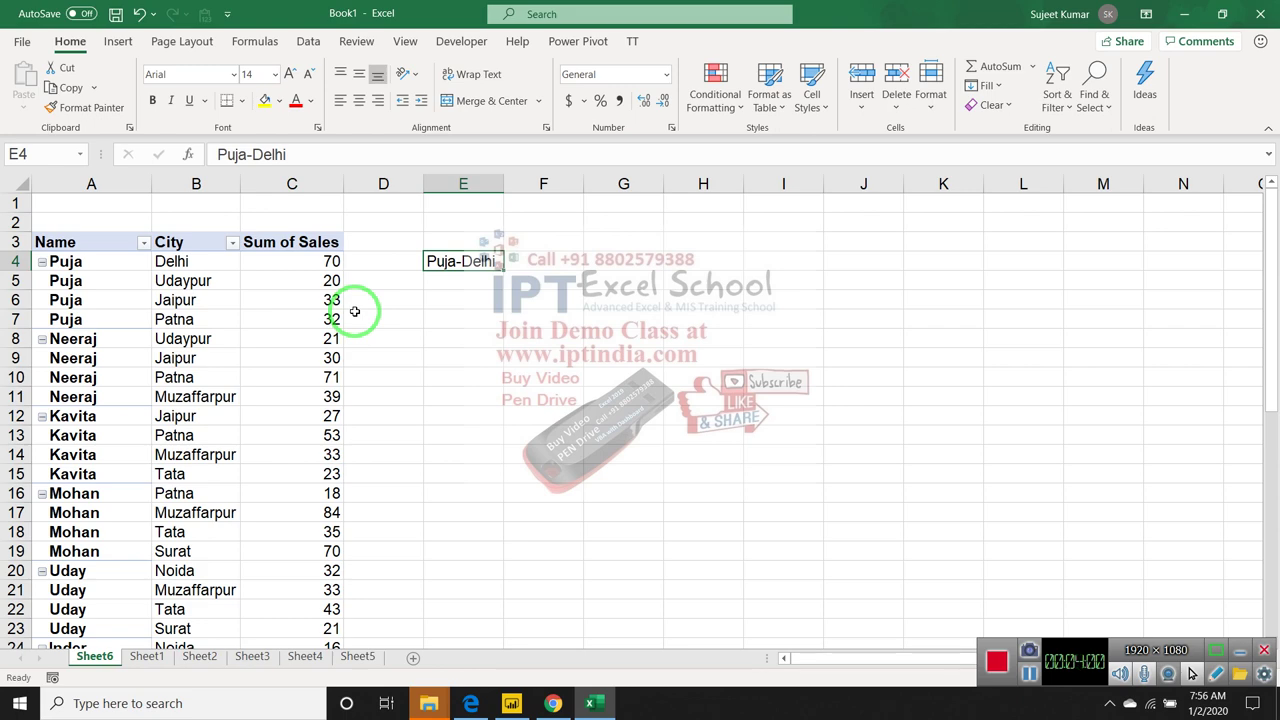
On Sheet1, insert a column before Name and test =B2&"-"&C2 in A2.
click(146, 656)
click(72, 183)
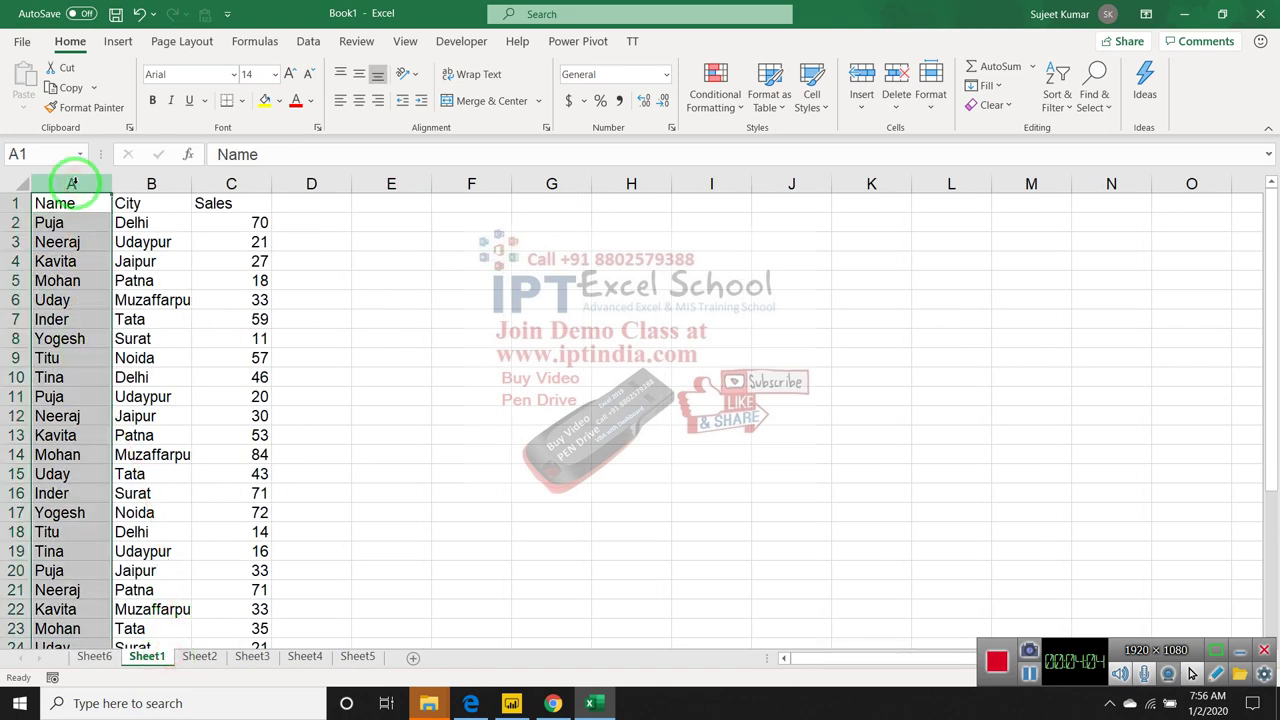
key(ctrl+shift+plus)
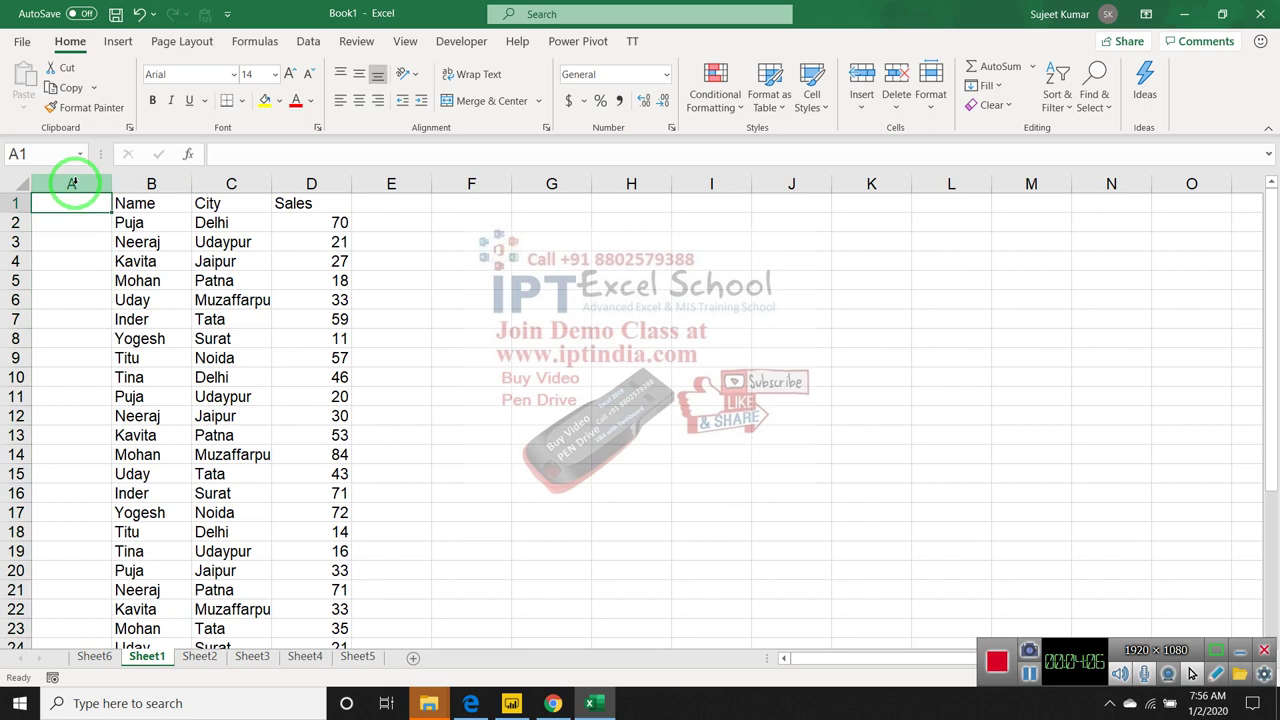
key(Down)
text(=)
key(Right)
text(&"-")
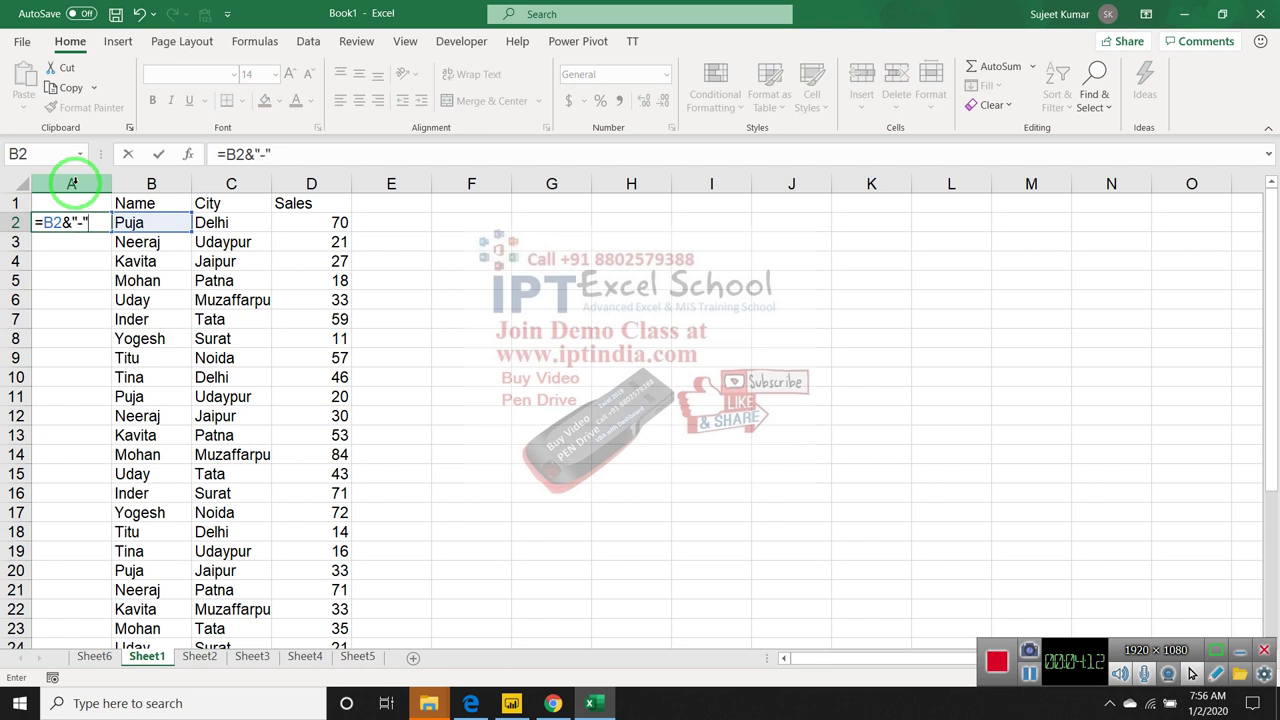
text(&1)
key(BackSpace)
key(Right)
key(Right)
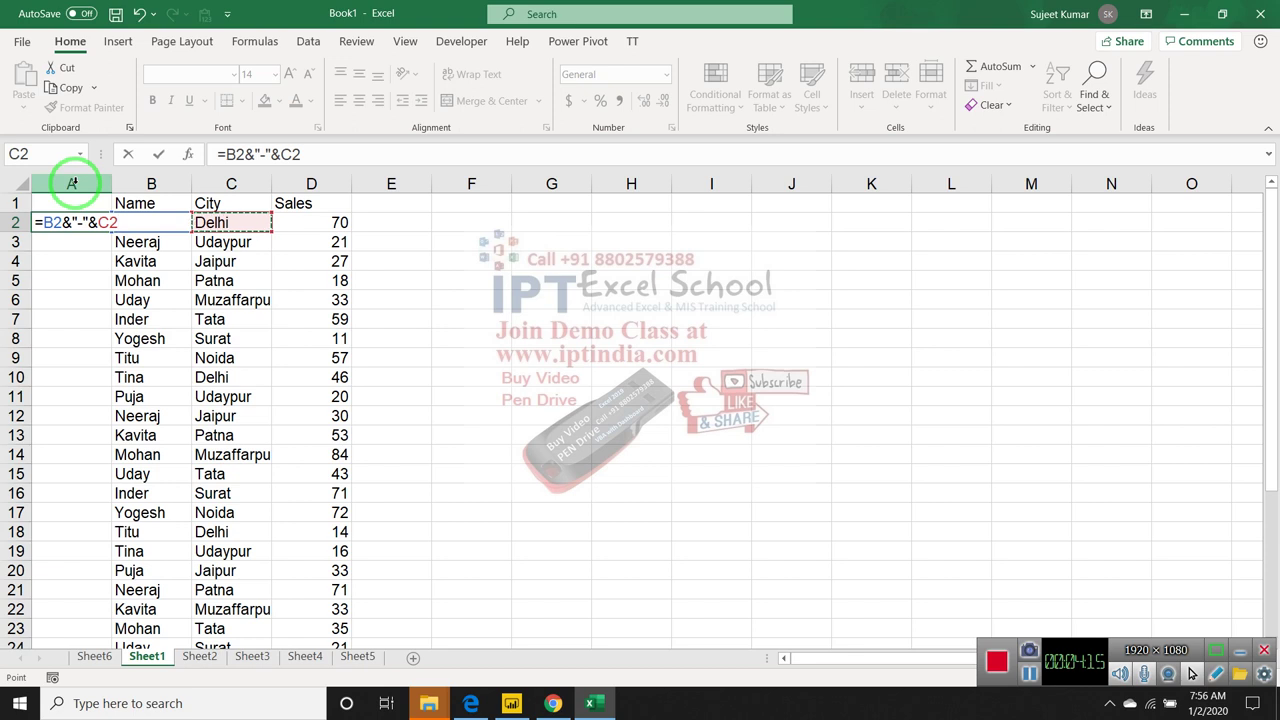
key(Return)
key(Up)
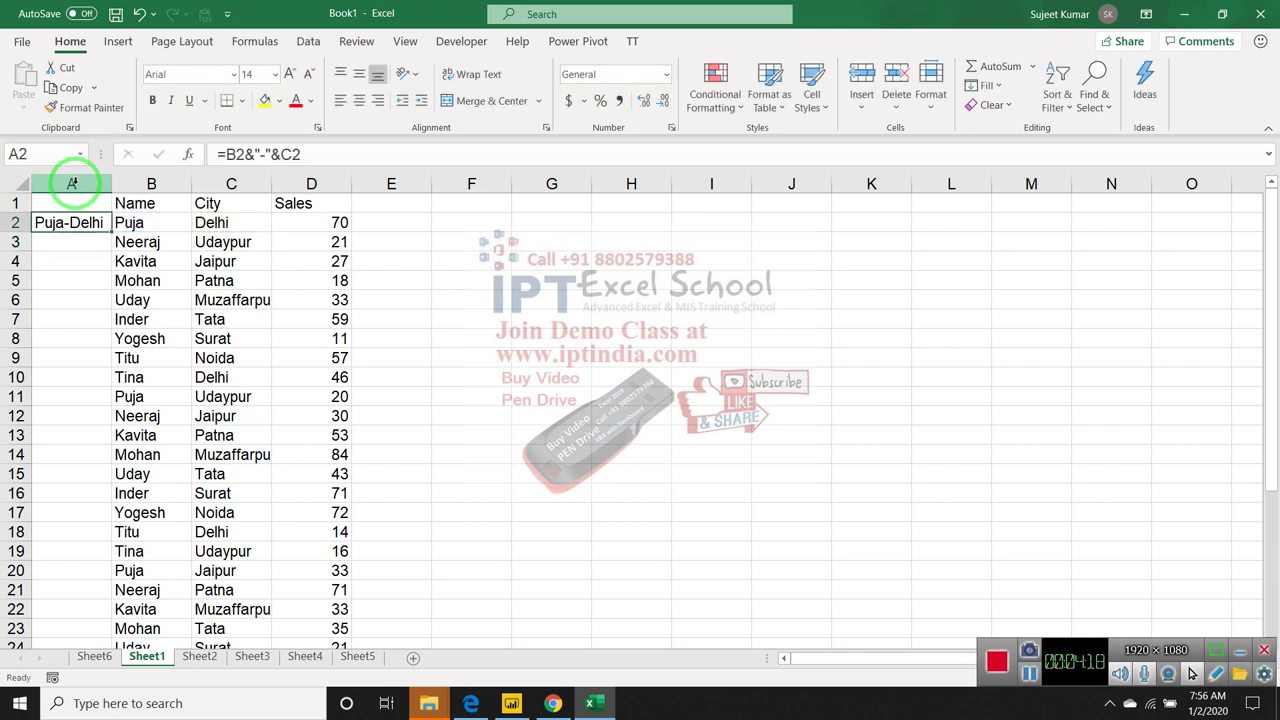
Clear the test formula and delete the inserted column A.
key(Delete)
key(ctrl+z)
key(ctrl+y)
click(72, 183)
key(ctrl+minus)
key(Up)
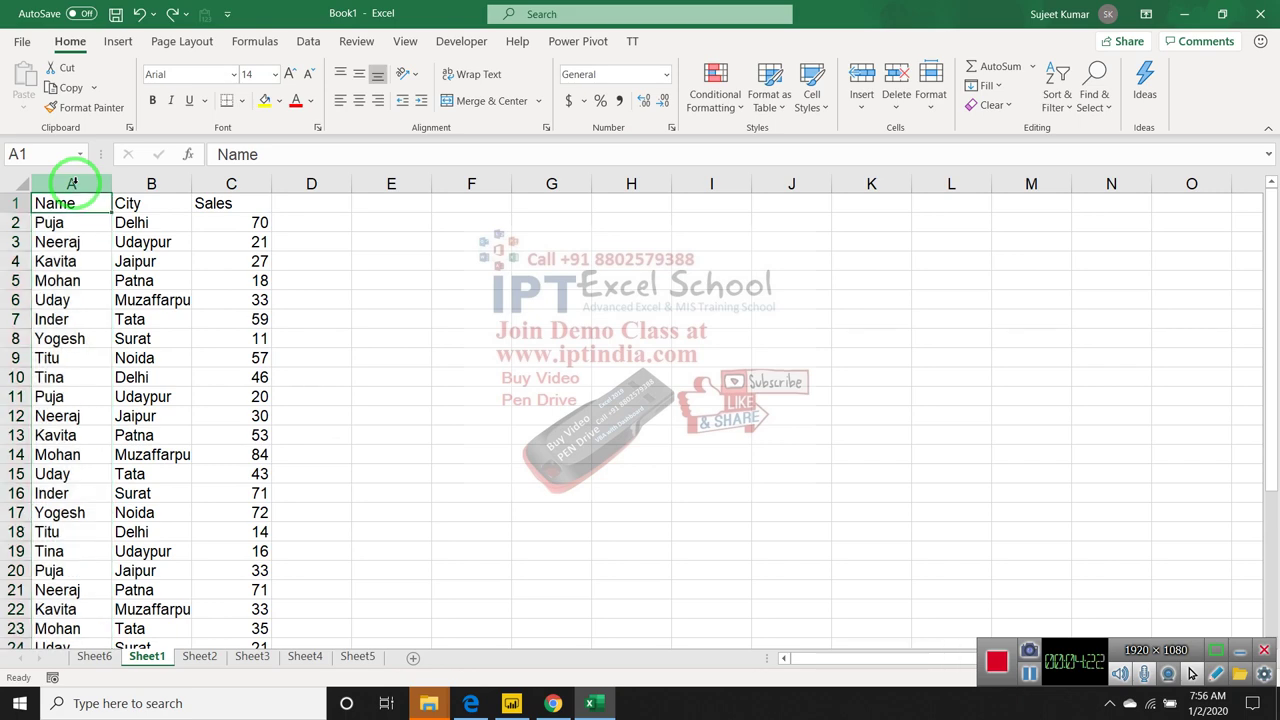
Select the full Name, City, Sales range and add it to the Power Pivot data model with headers.
key(ctrl+shift+Right)
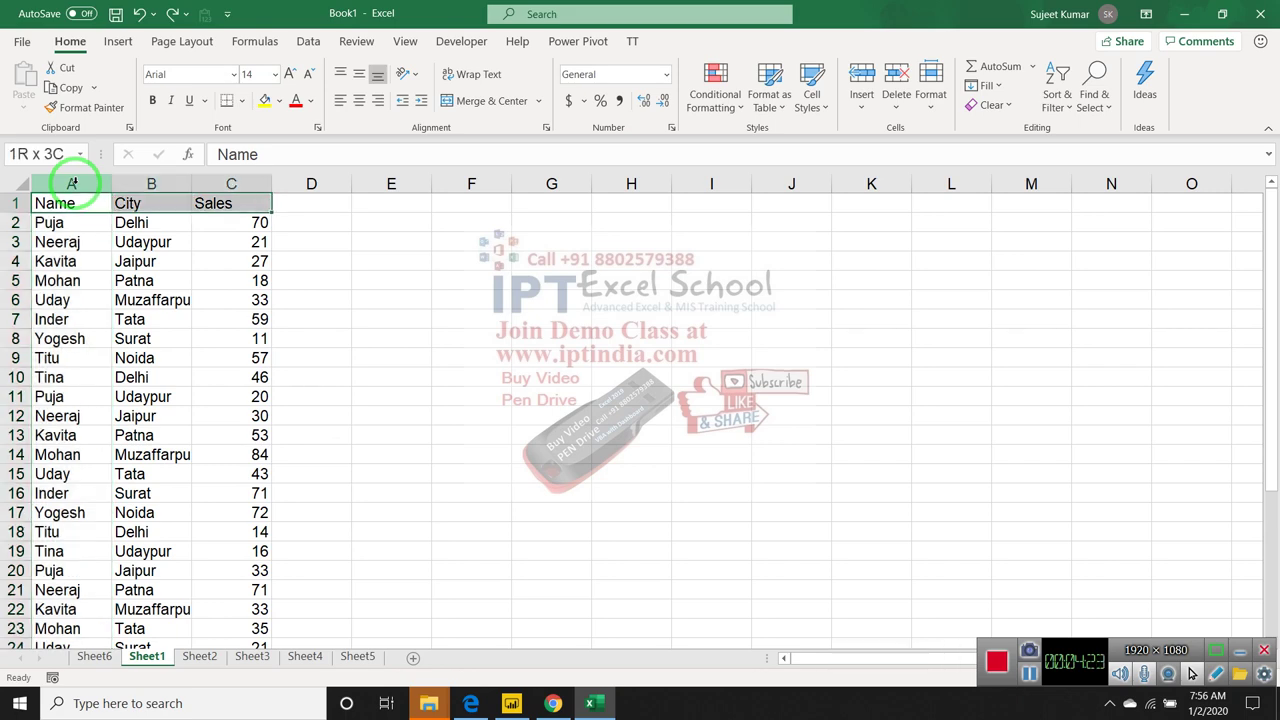
key(ctrl+shift+Down)
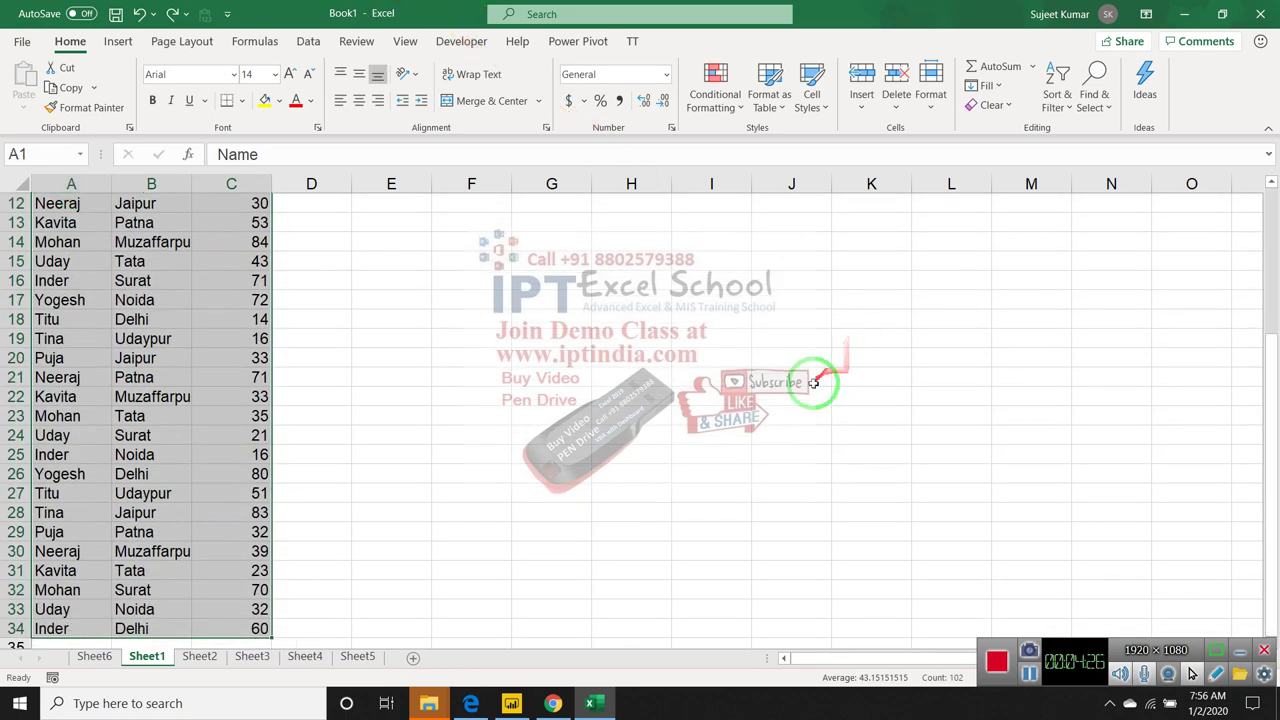
scroll(813, 385, down, 3)
scroll(813, 390, up, 5)
scroll(813, 391, up, 2)
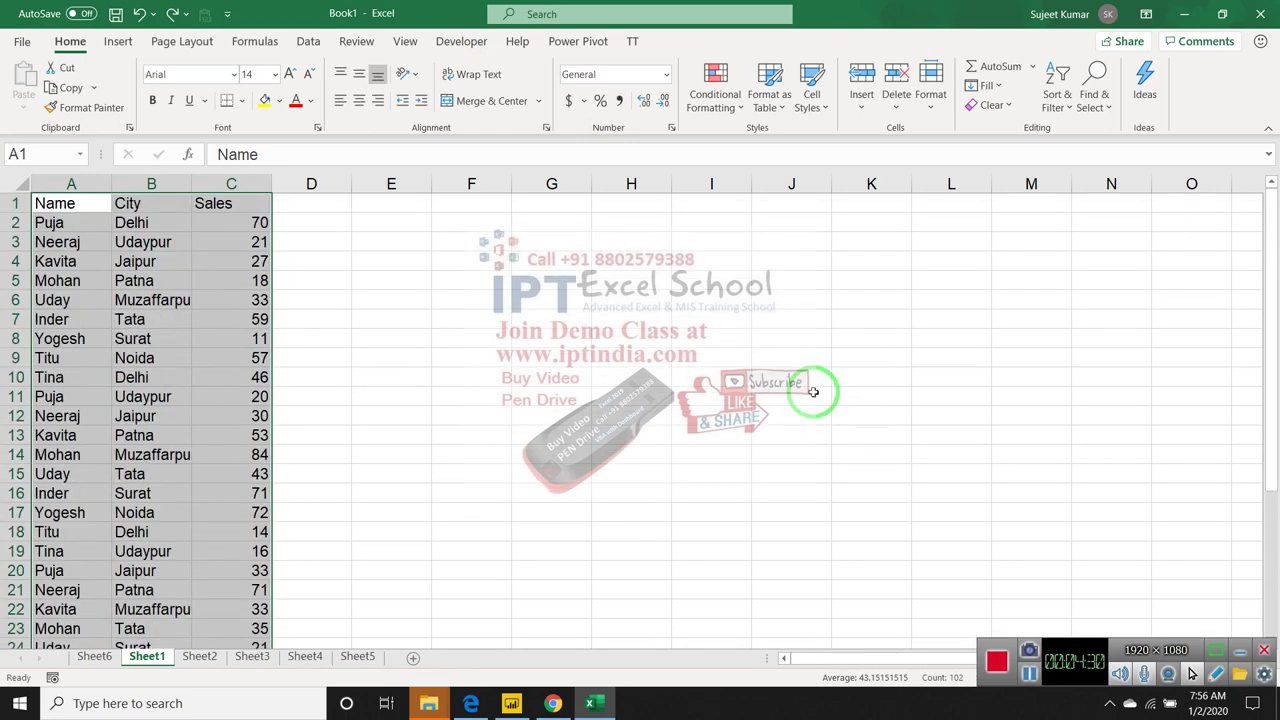
click(582, 44)
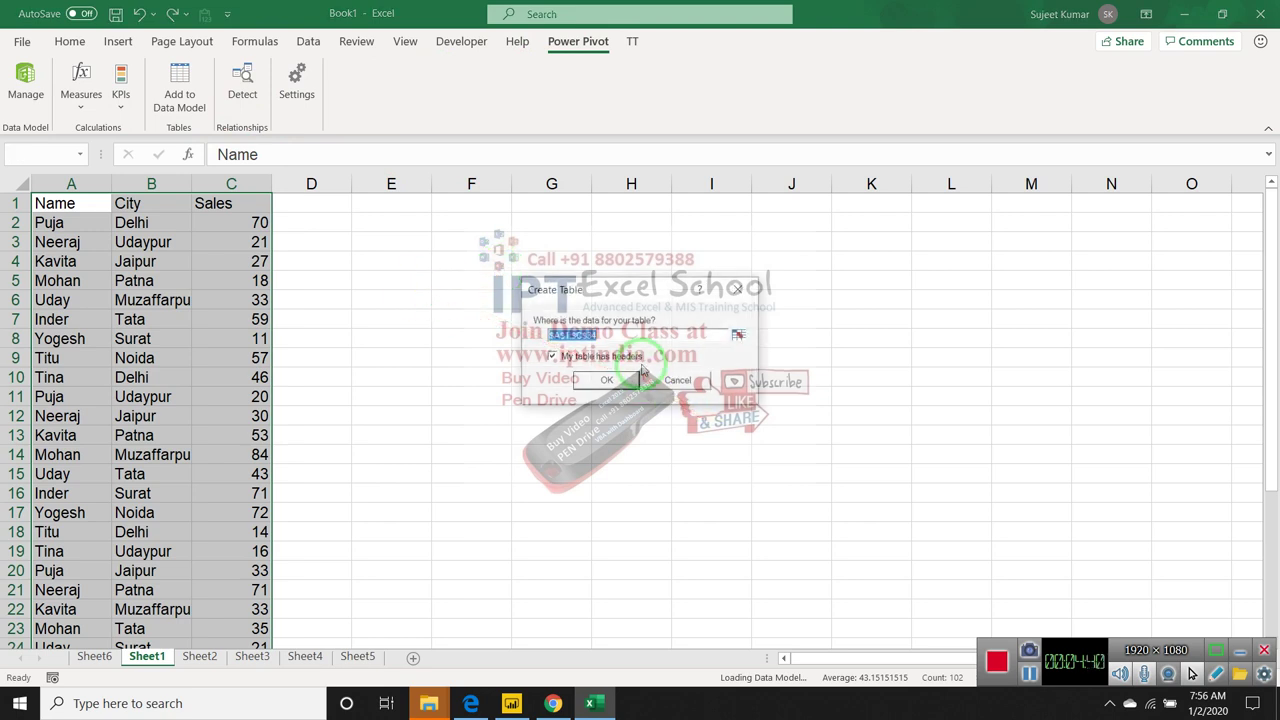
click(610, 380)
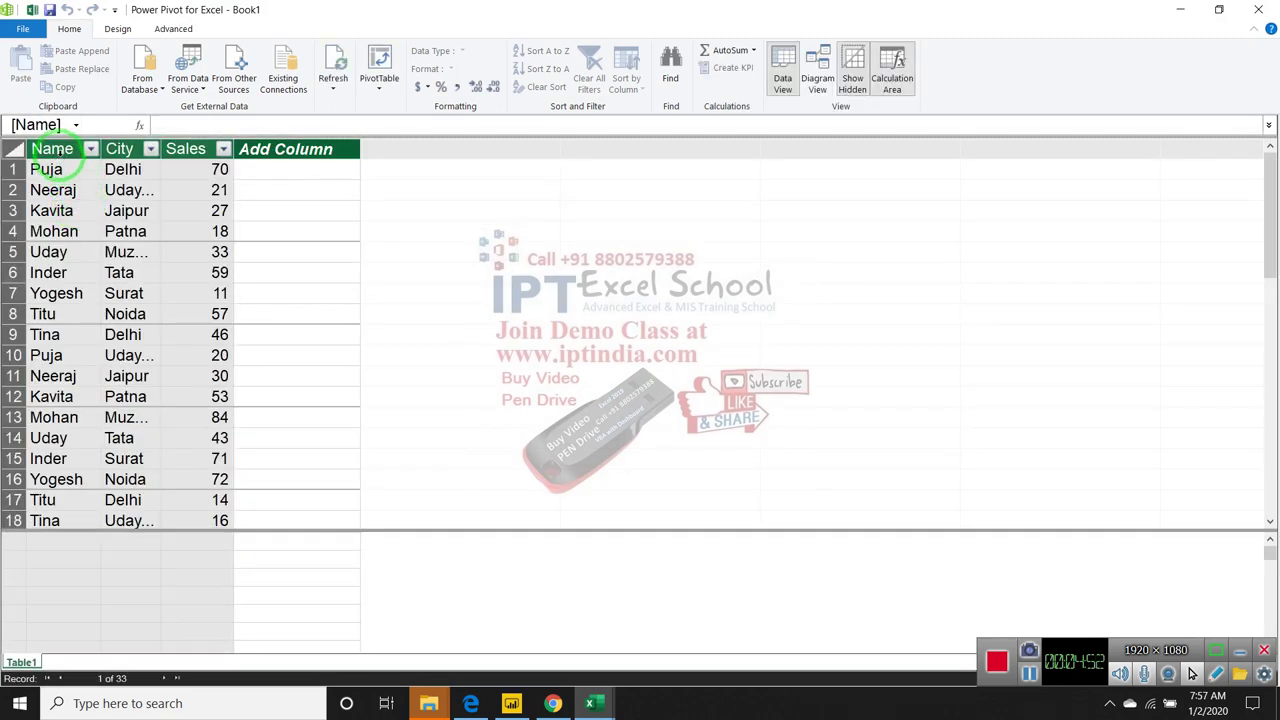
Insert a new column in Table1 and title it Name-city.
click(55, 152)
right_click(60, 155)
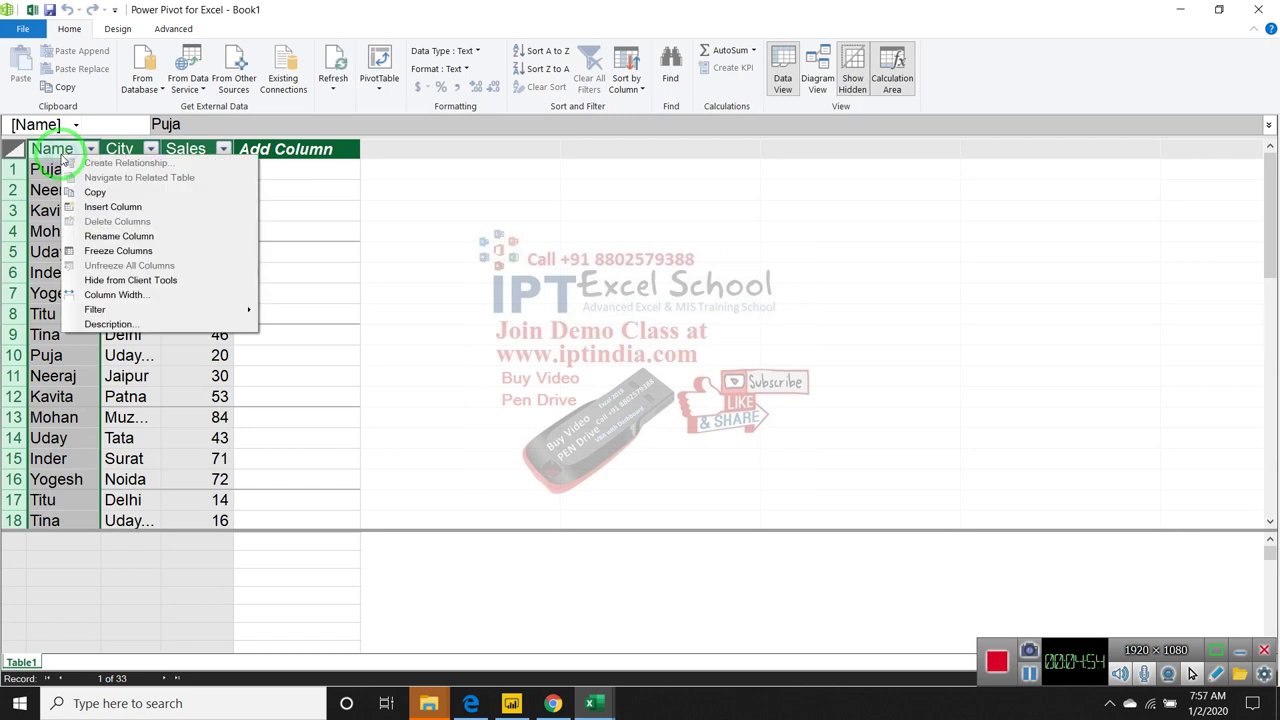
click(104, 207)
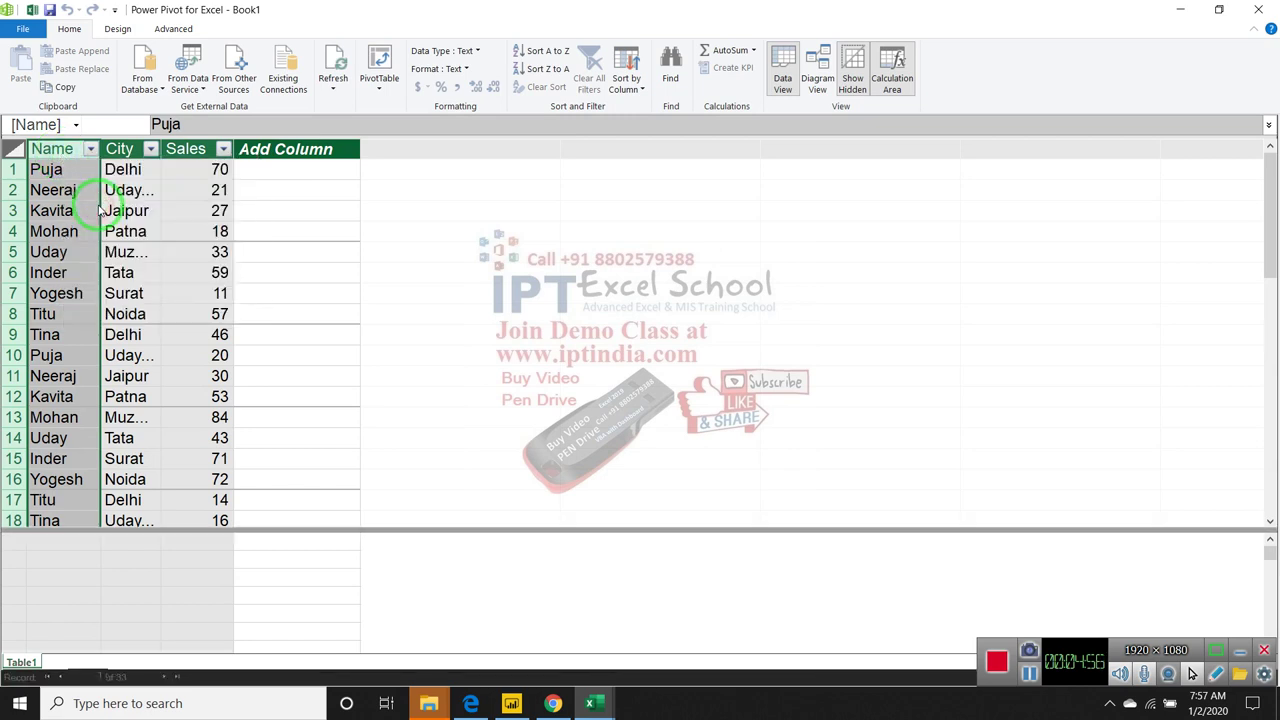
drag(110, 170, 330, 245)
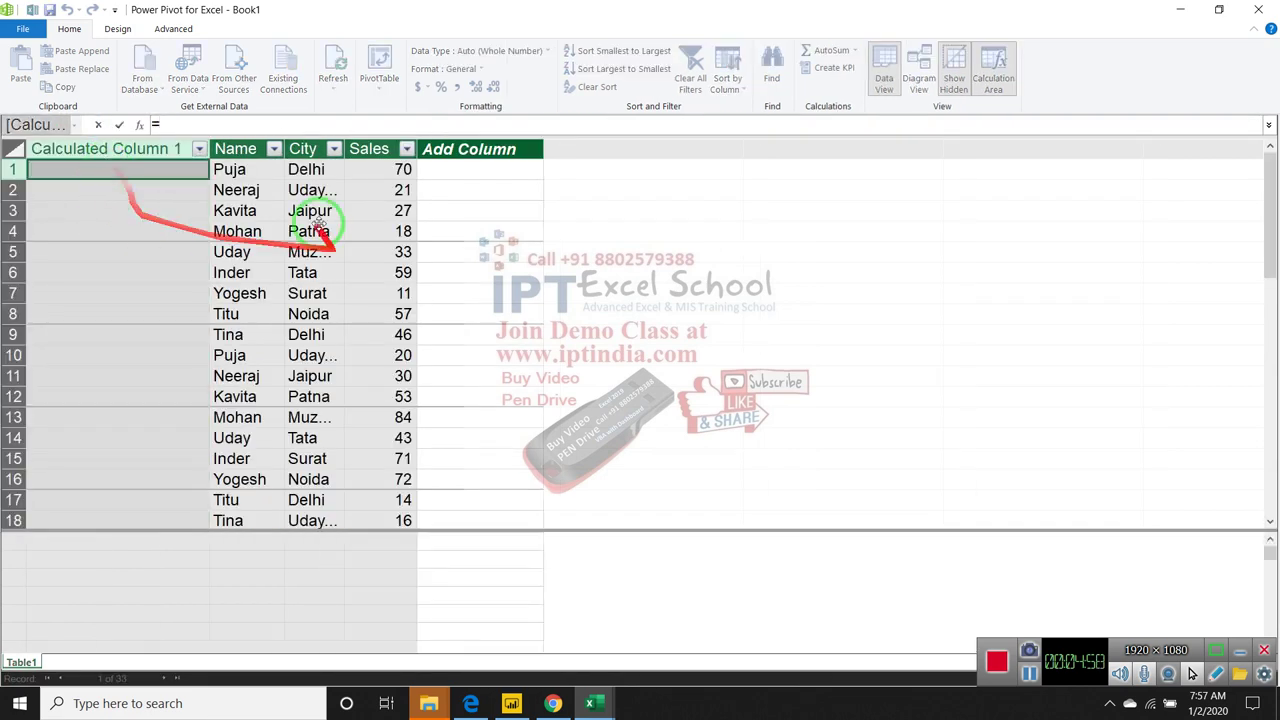
double_click(172, 150)
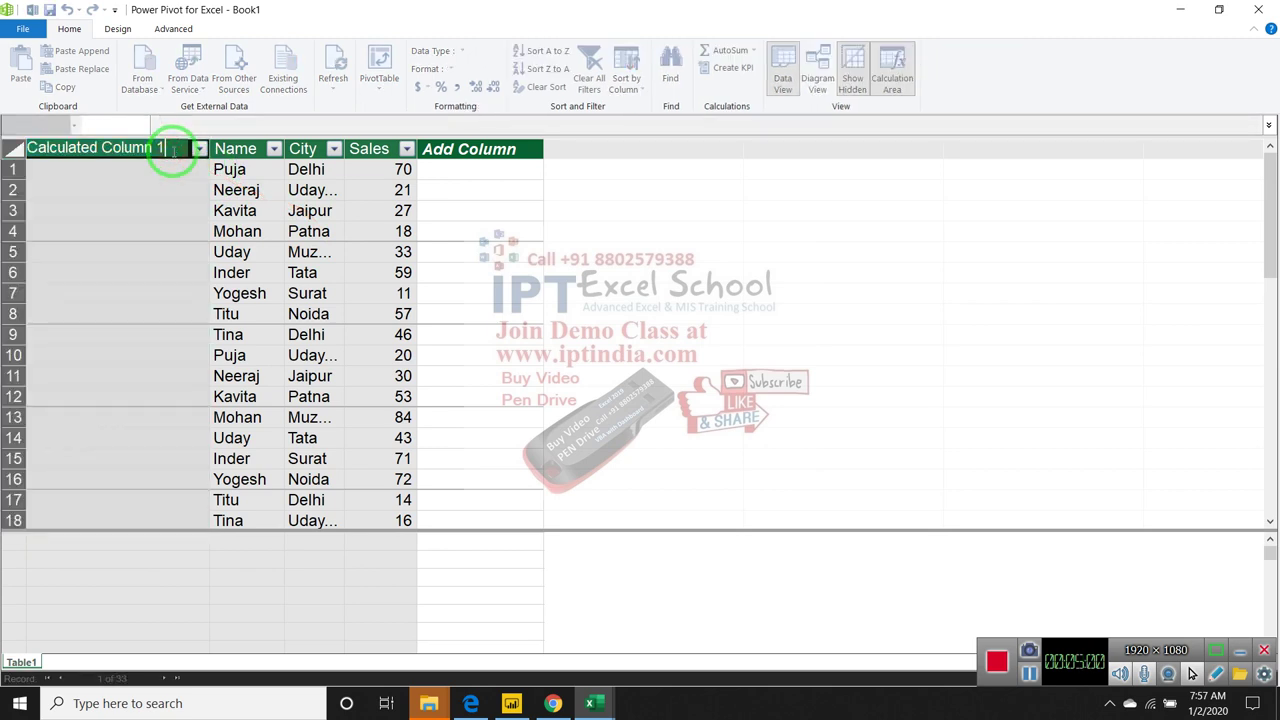
drag(172, 150, 10, 148)
text(NAme)
key(BackSpace)
key(BackSpace)
key(BackSpace)
text(ame-city)
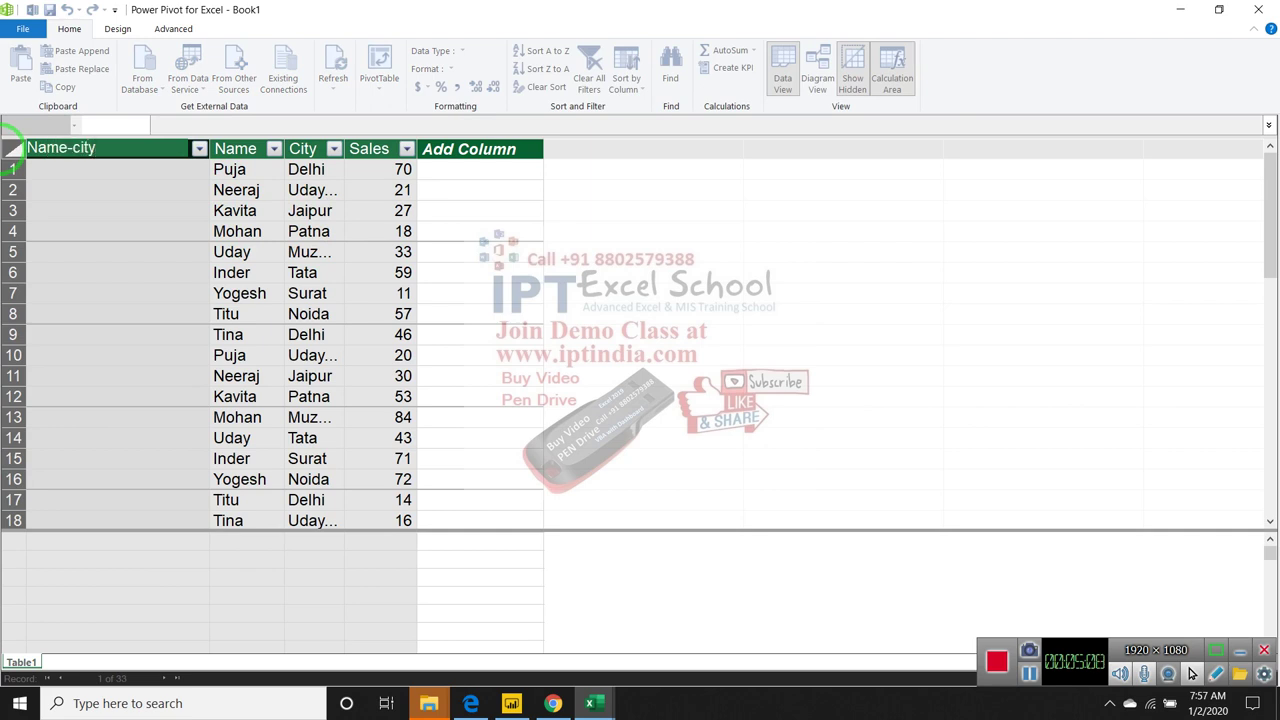
key(Return)
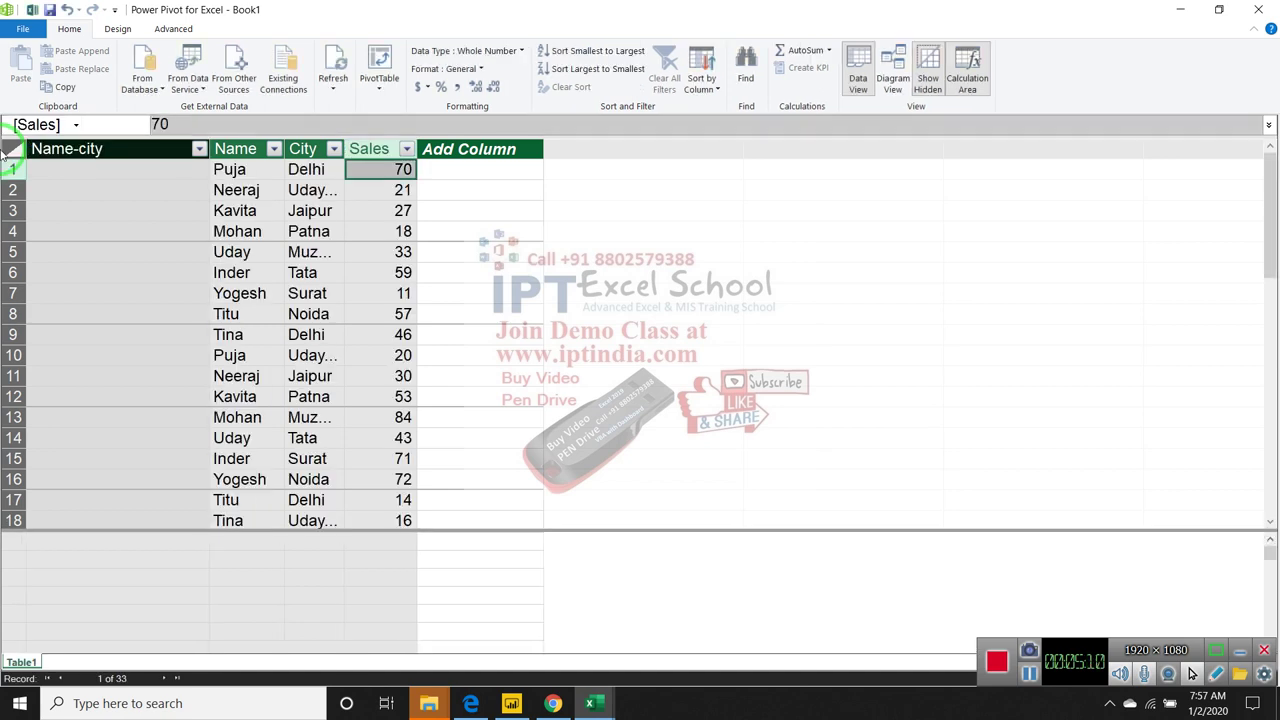
Fill the Name-city column with the formula =[Name]&"-"&[City].
key(Left)
key(Left)
key(Left)
text(=)
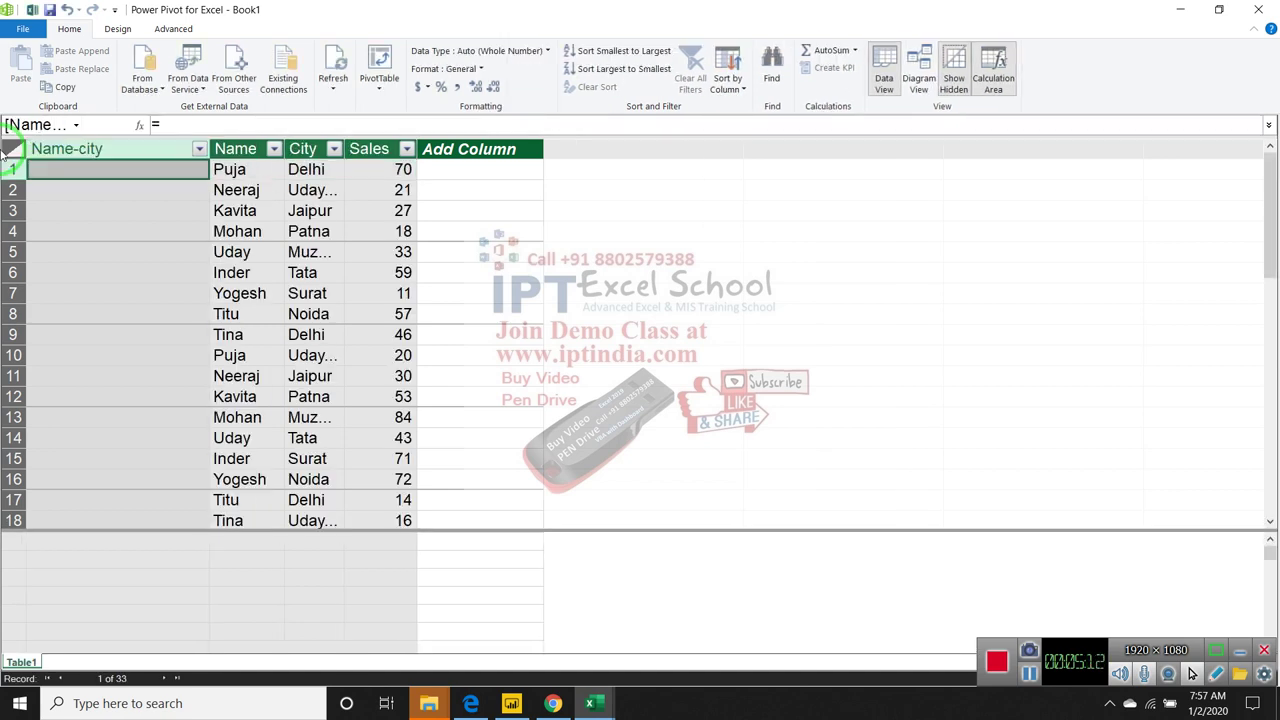
text(na)
key(Tab)
text(&"-"&)
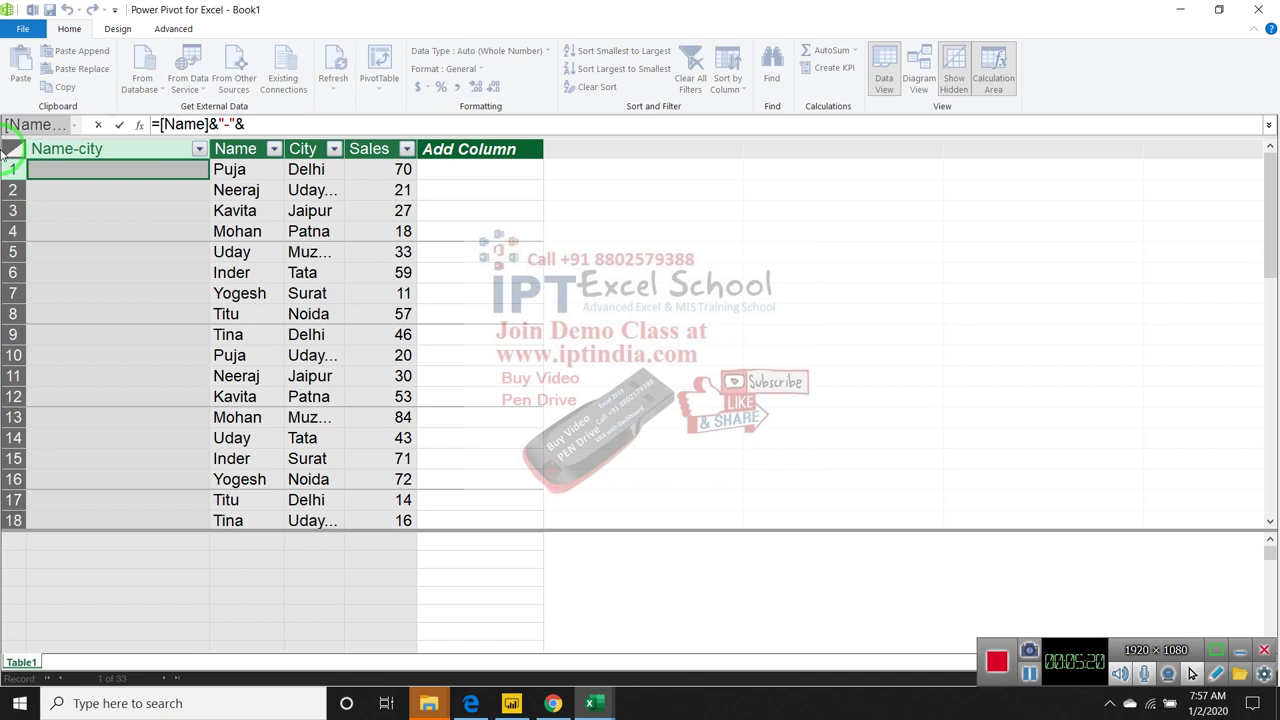
text(cu)
key(BackSpace)
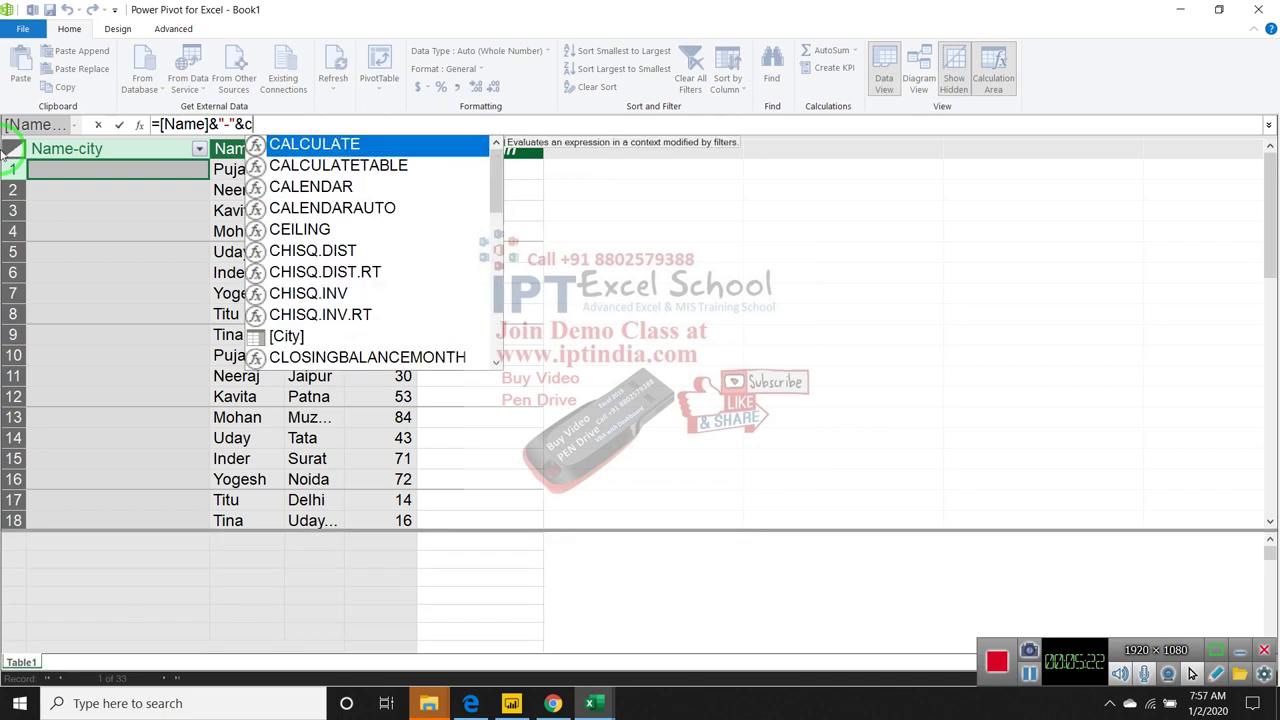
text(i)
key(Tab)
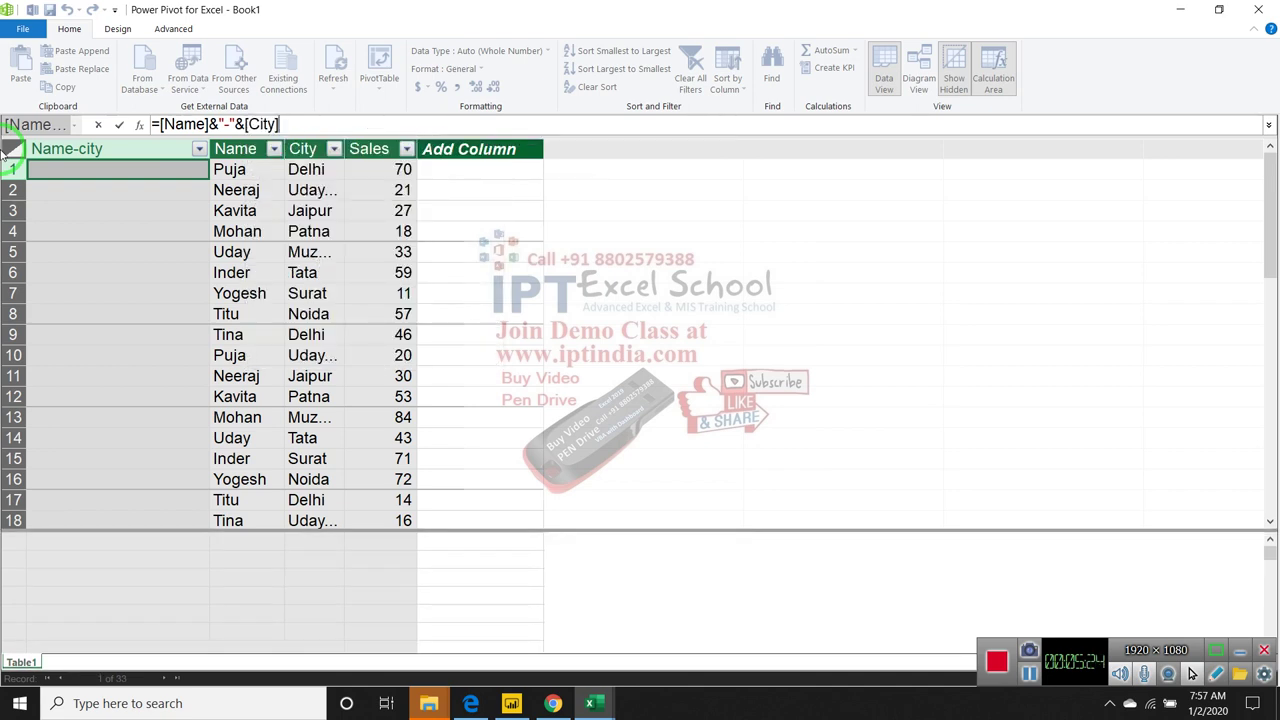
key(Return)
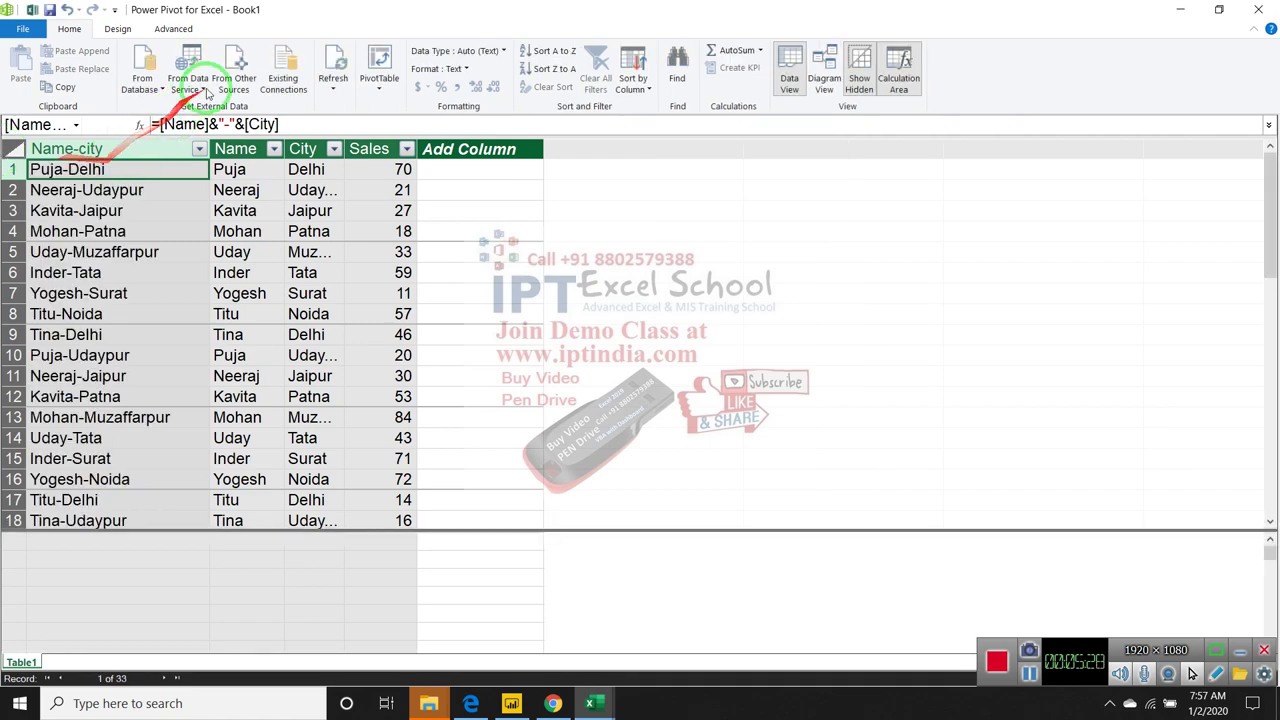
click(386, 66)
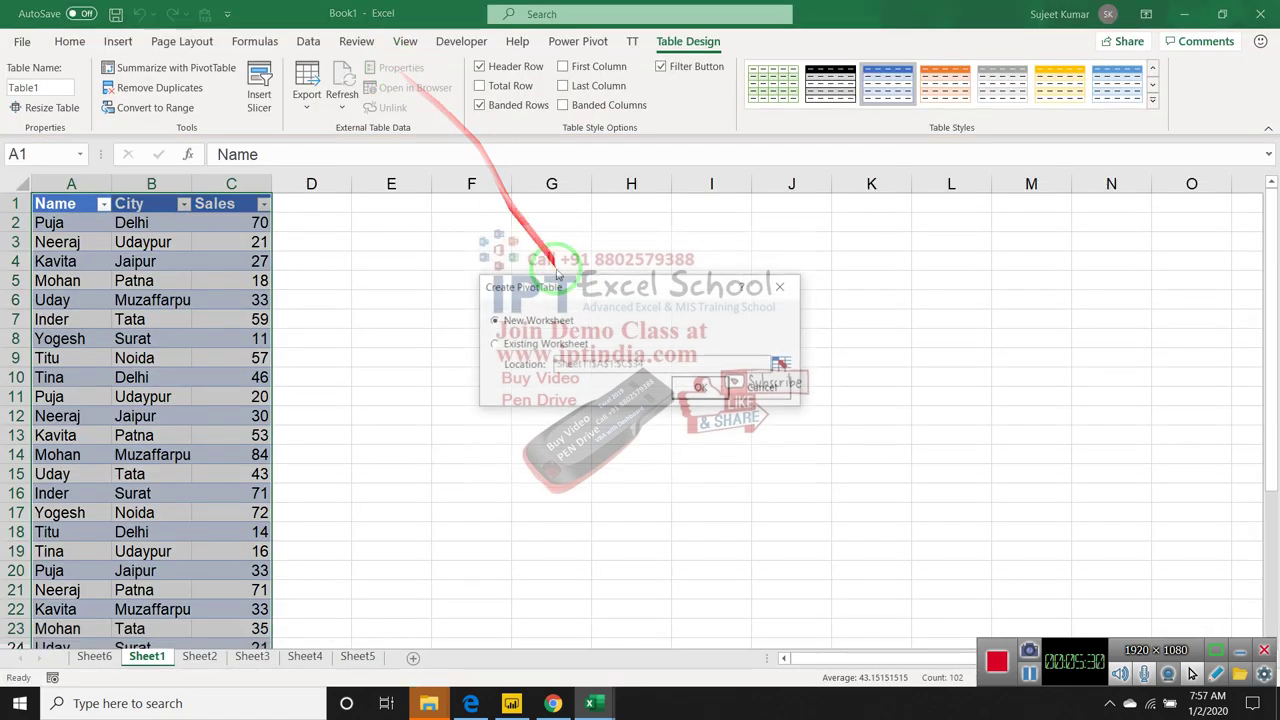
Put the PivotTable on a new sheet with Name-city in Rows and Sum of Sales in Values.
click(700, 388)
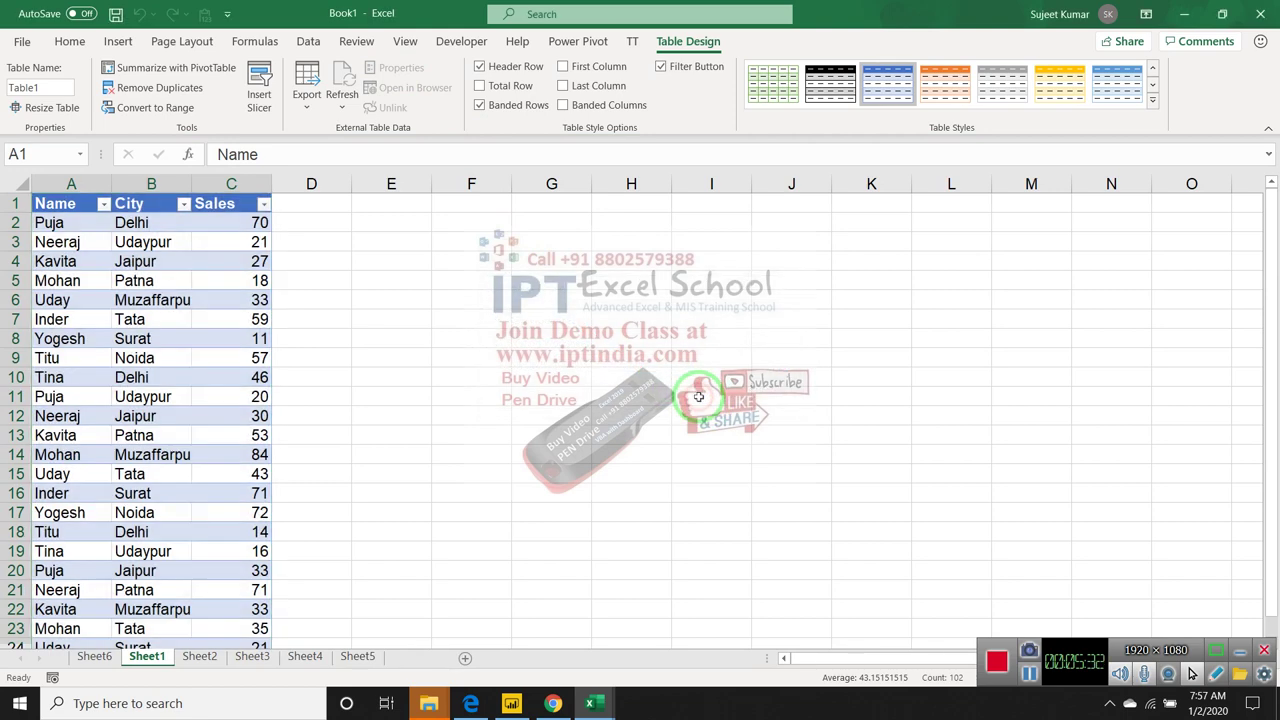
click(1006, 300)
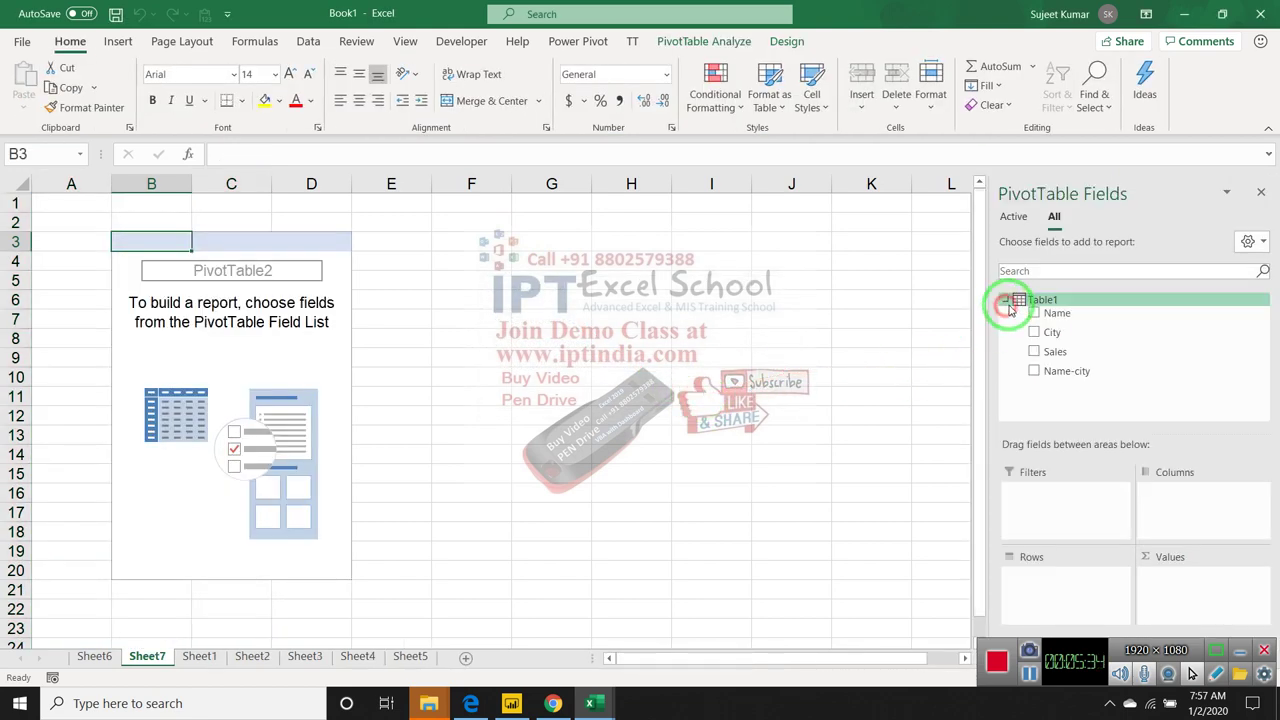
drag(1066, 370, 1058, 578)
drag(1055, 351, 1182, 597)
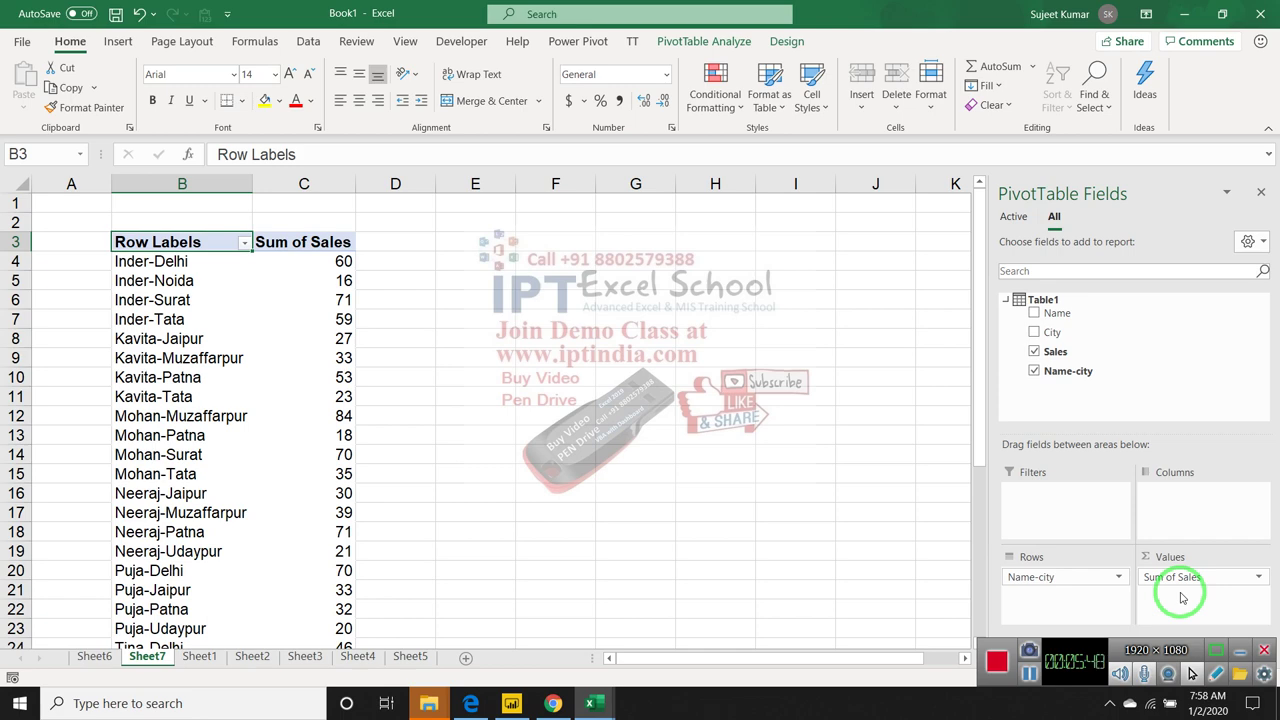
key(super+d)
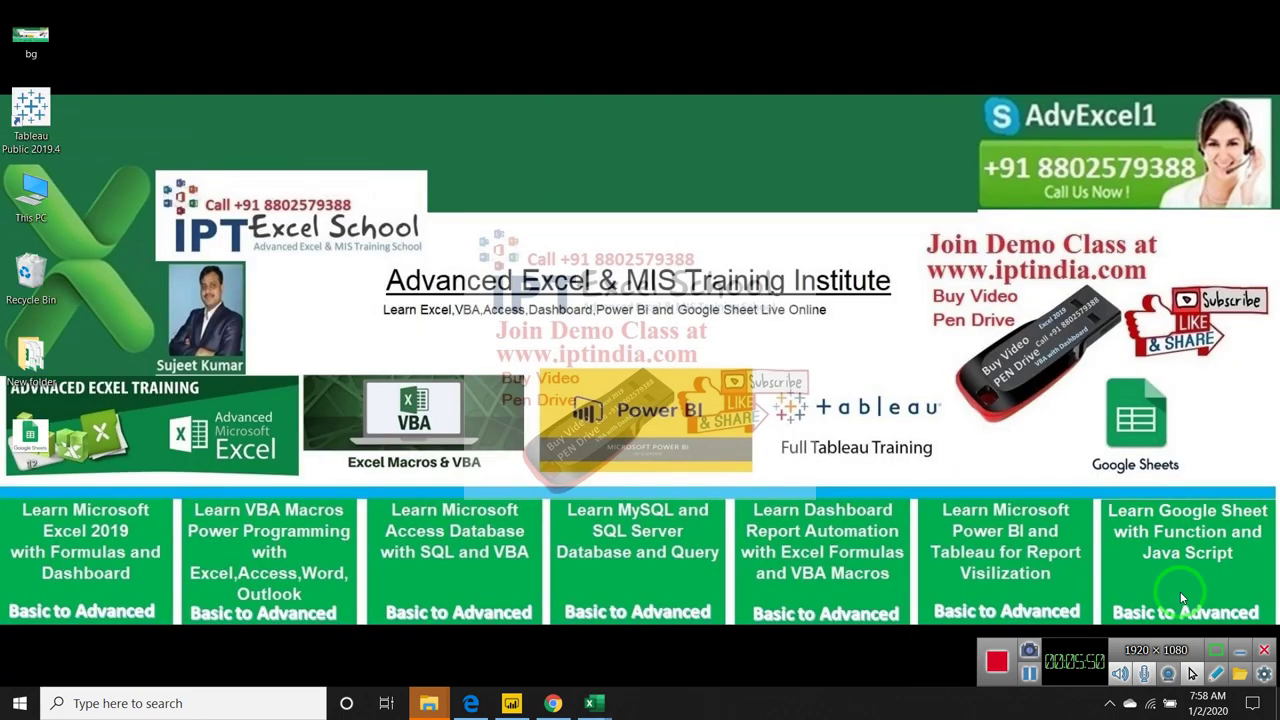